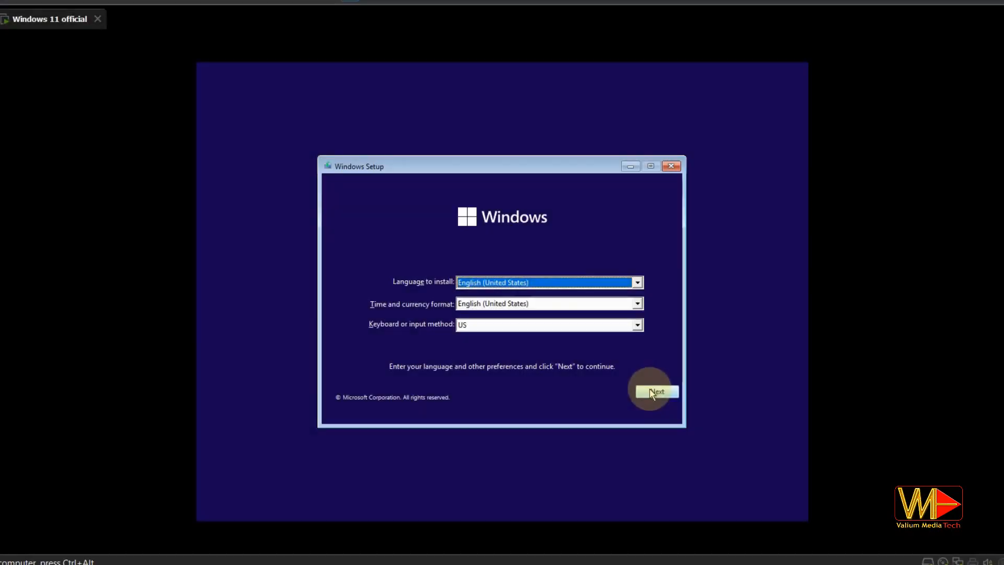
Try to install Windows 11 in the existing virtual machine with English (United States) settings, and quit the setup.
left_click(655, 392)
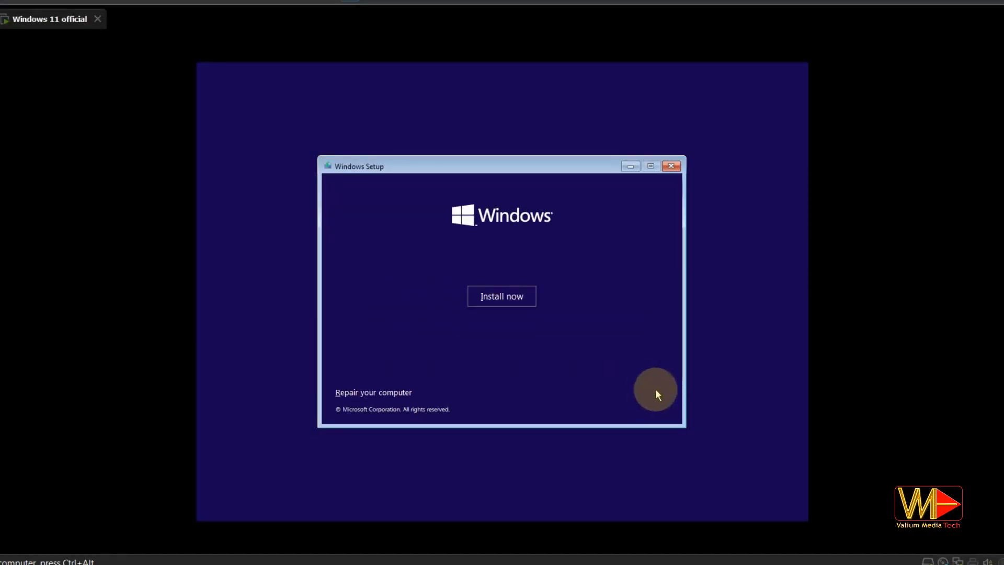
left_click(502, 296)
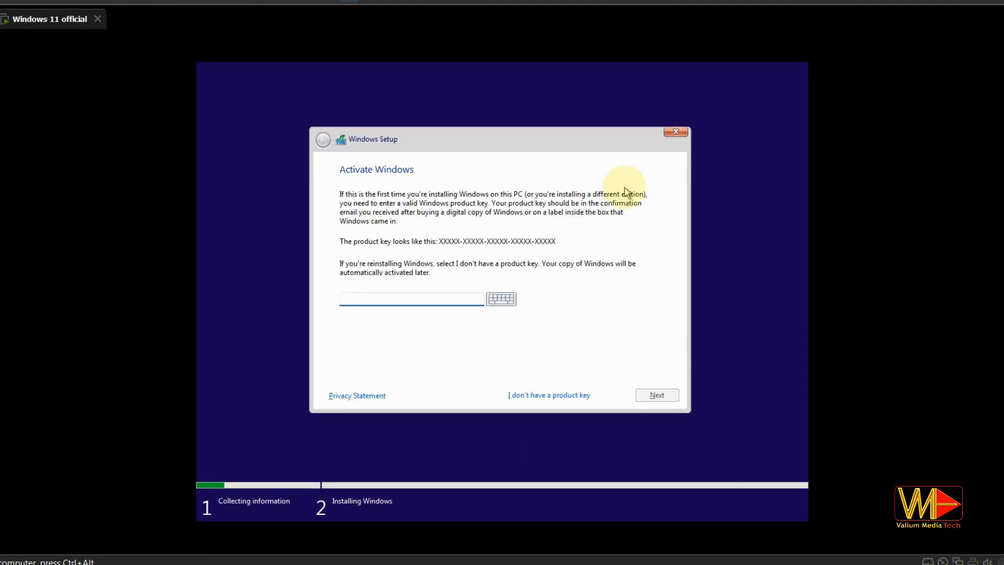
left_click(366, 268)
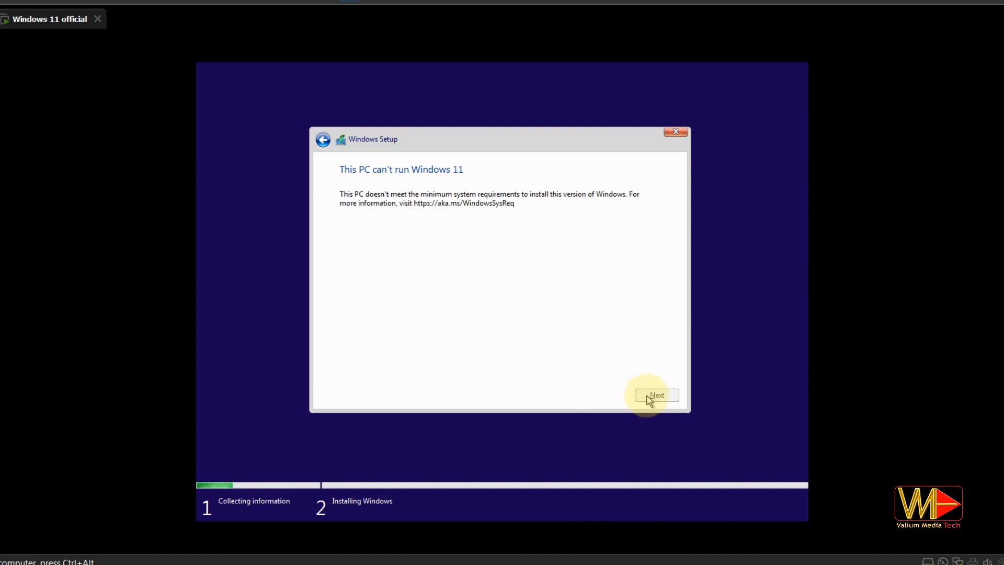
left_click(674, 135)
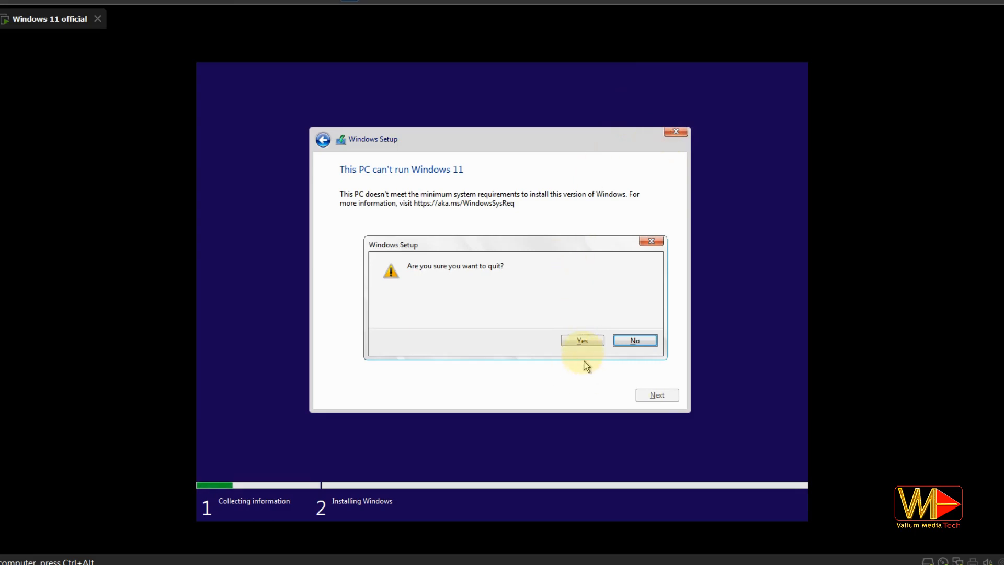
left_click(582, 341)
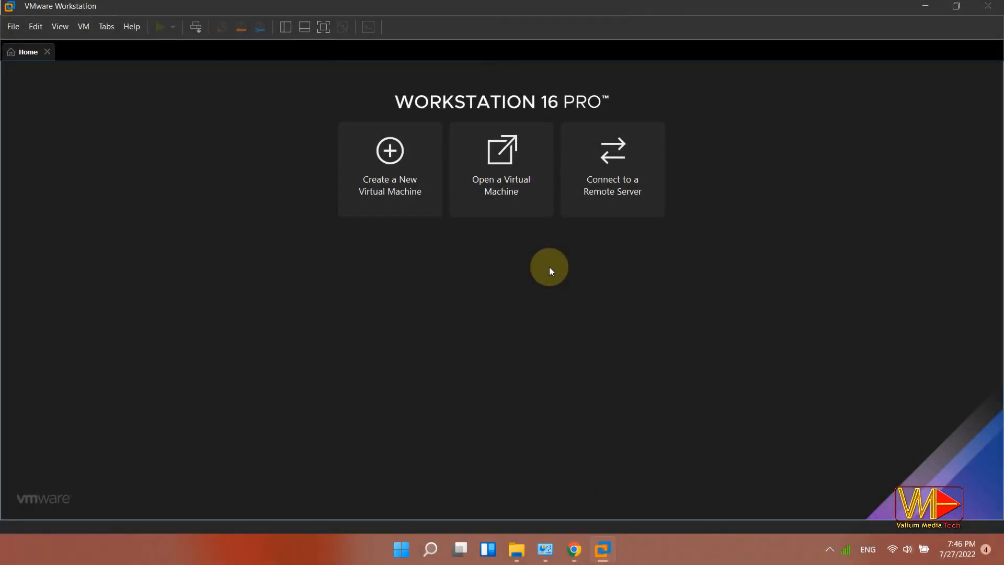
Start a custom new virtual machine that uses the Windows 11 English x64 ISO image, with Windows 10 x64 as guest system.
left_click(388, 151)
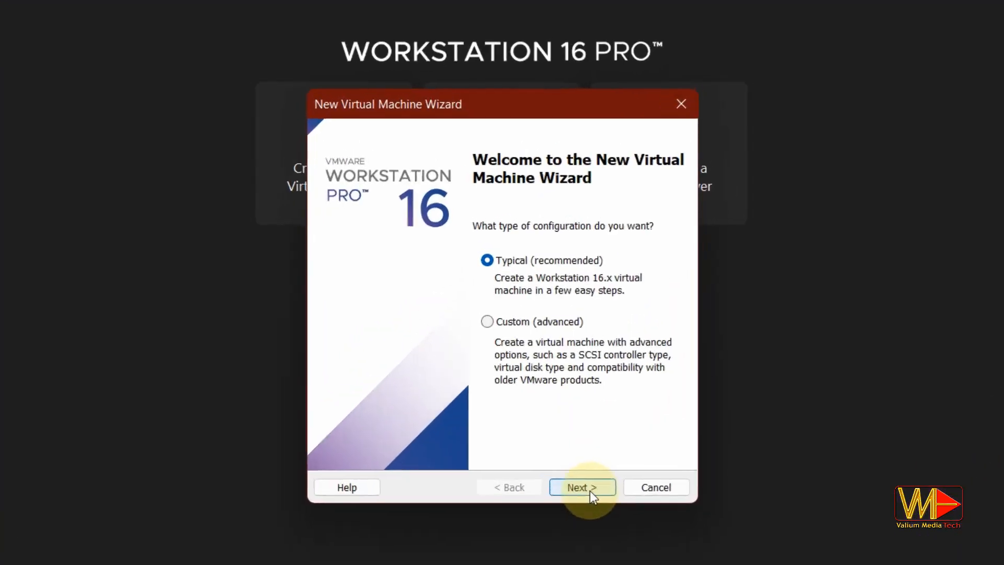
left_click(488, 323)
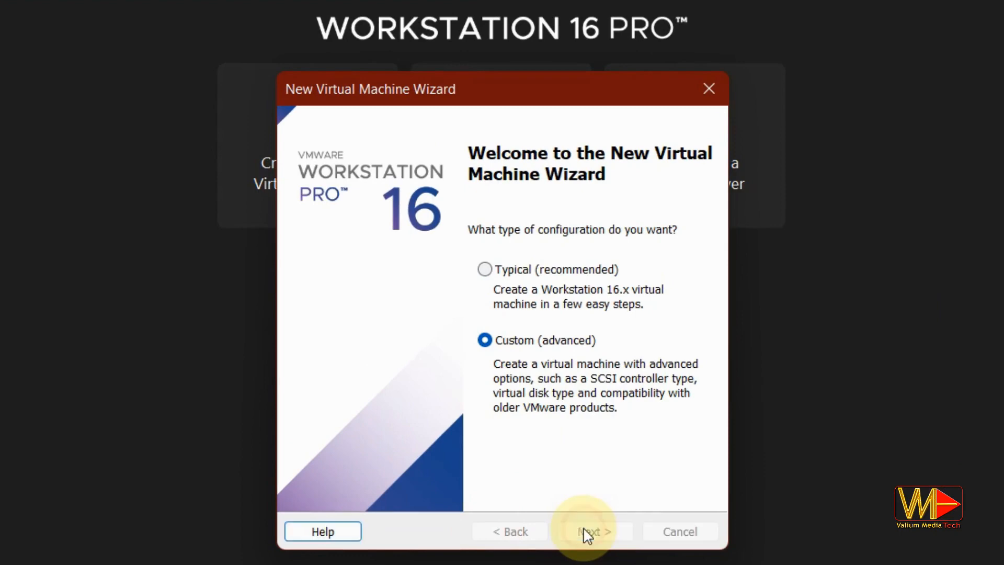
left_click(584, 531)
left_click(590, 529)
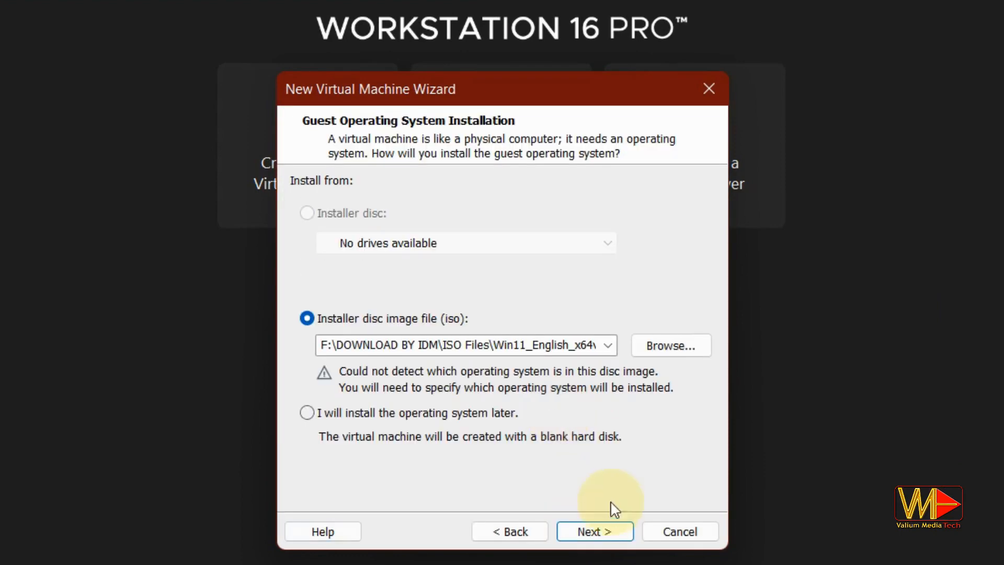
left_click(574, 531)
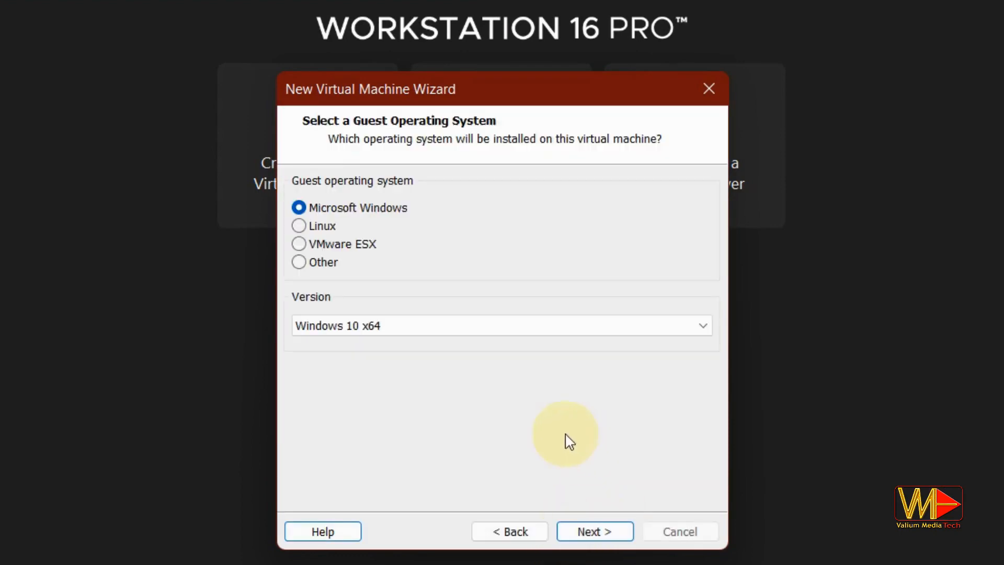
left_click(594, 531)
Name the virtual machine "Windows 11 official" and keep its default location.
left_click(362, 212)
key("BackSpace")
type("11 o")
key("End")
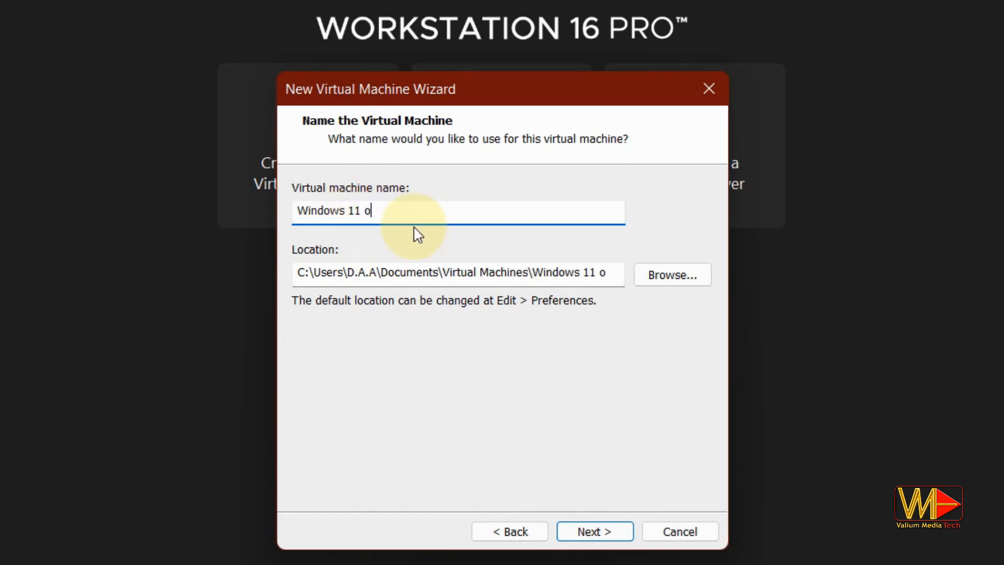
type("official")
left_click(596, 531)
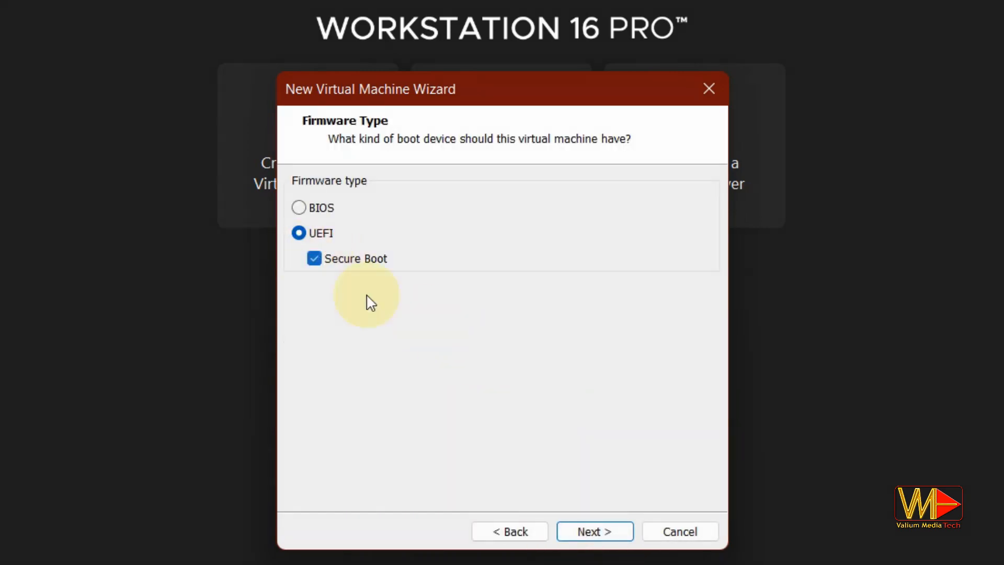
Keep UEFI firmware with Secure Boot and configure 2 processors with 2 cores each.
left_click(589, 530)
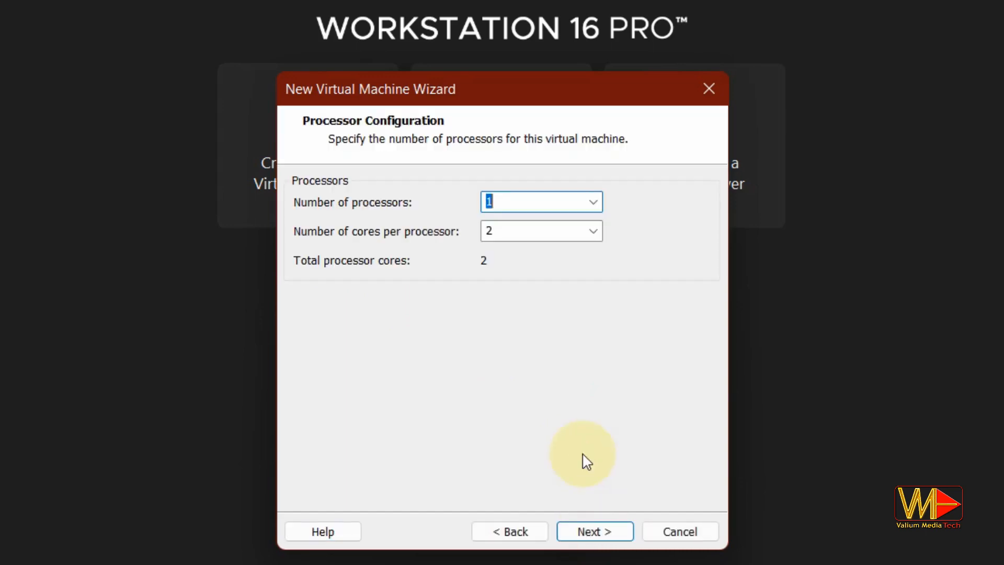
left_click(594, 203)
left_click(517, 239)
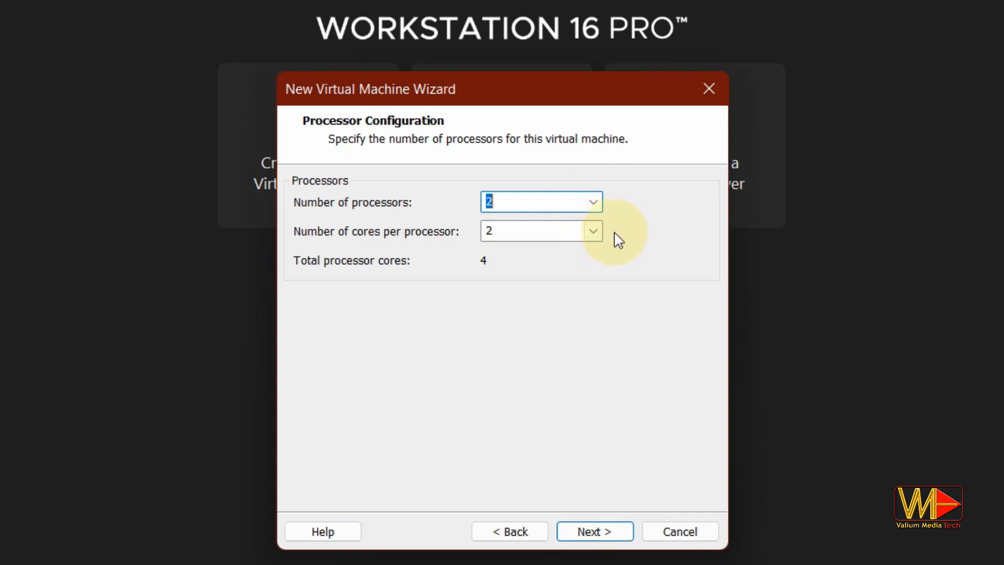
left_click(589, 532)
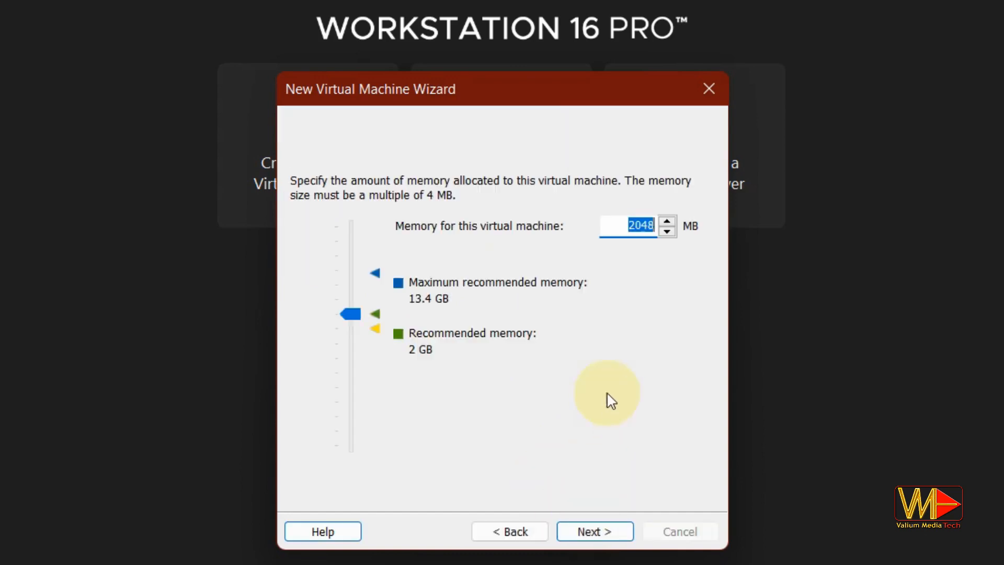
Allocate 8192 MB of memory to the virtual machine and keep NAT as its network type.
left_click_drag(357, 317, 350, 284)
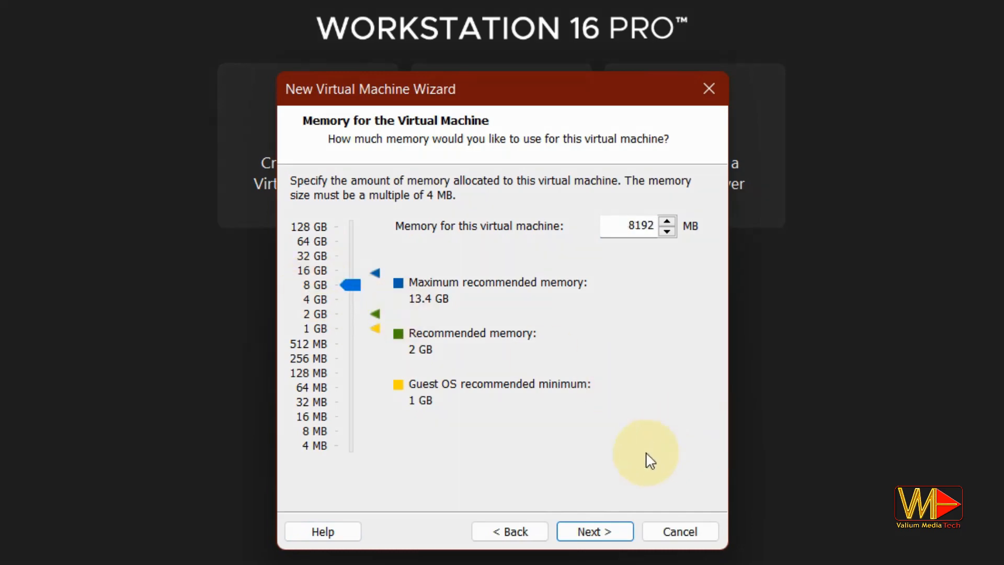
left_click(589, 532)
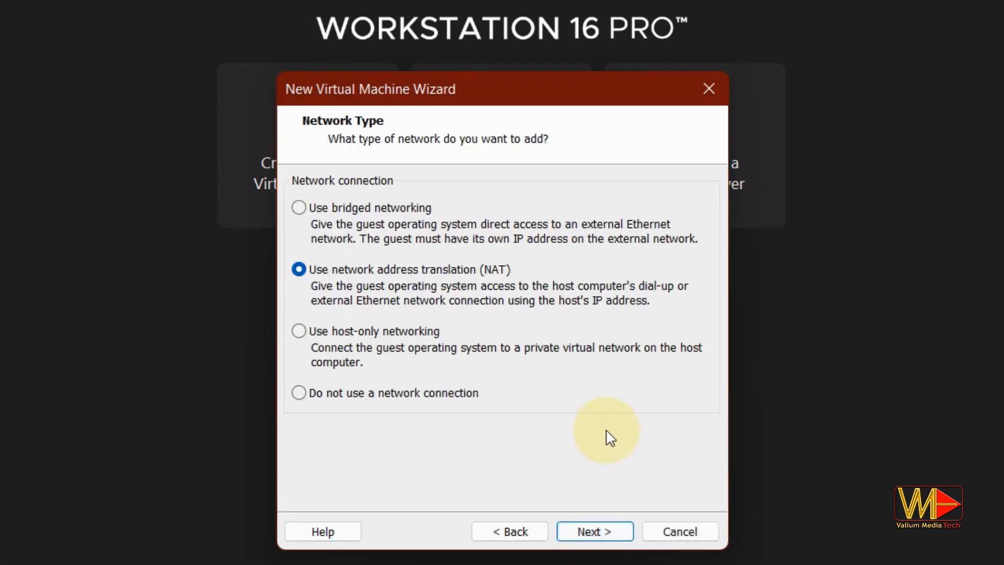
left_click(589, 532)
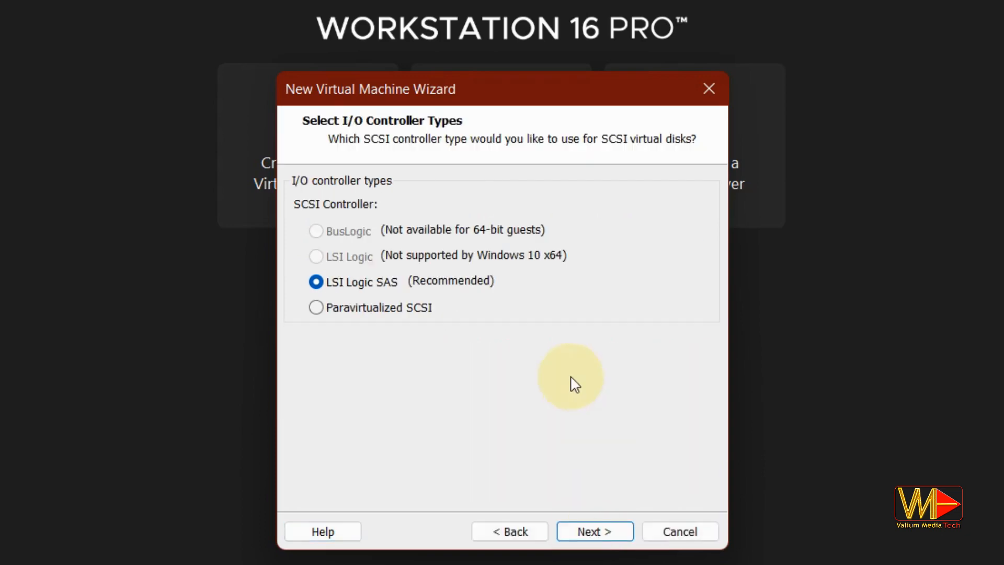
Keep the LSI Logic SAS controller and specify a new 80 GB NVMe virtual disk split into multiple files.
left_click(594, 532)
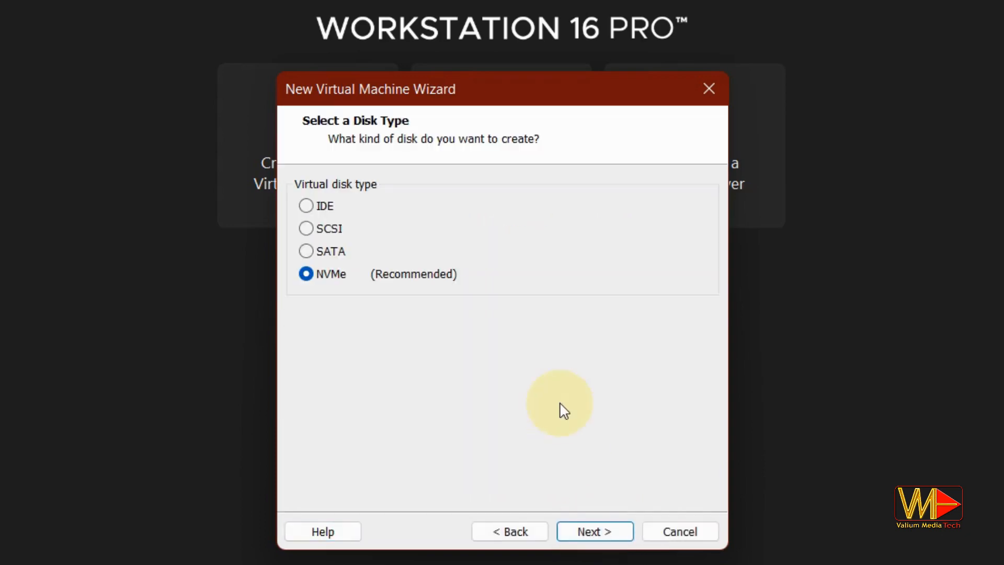
left_click(607, 534)
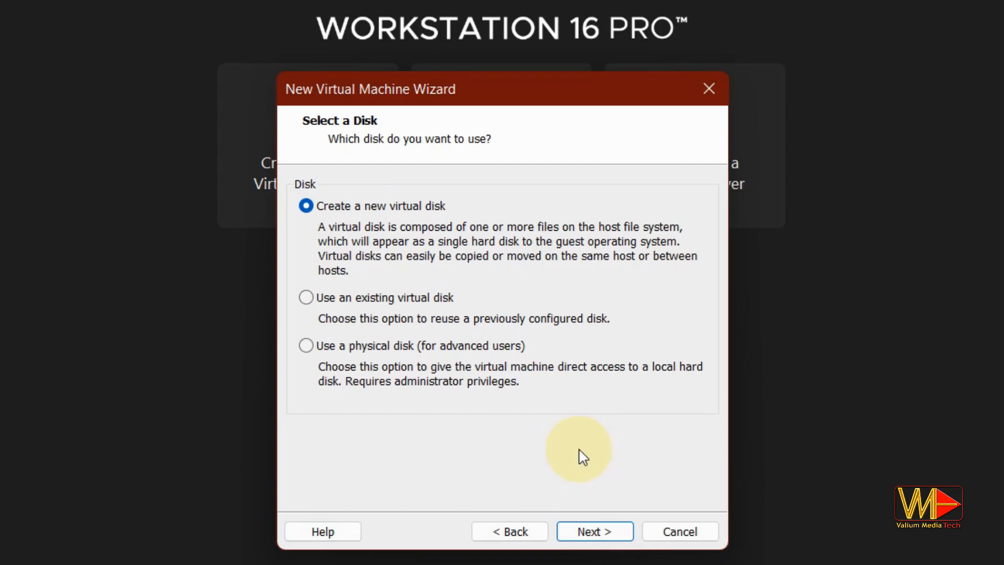
left_click(592, 532)
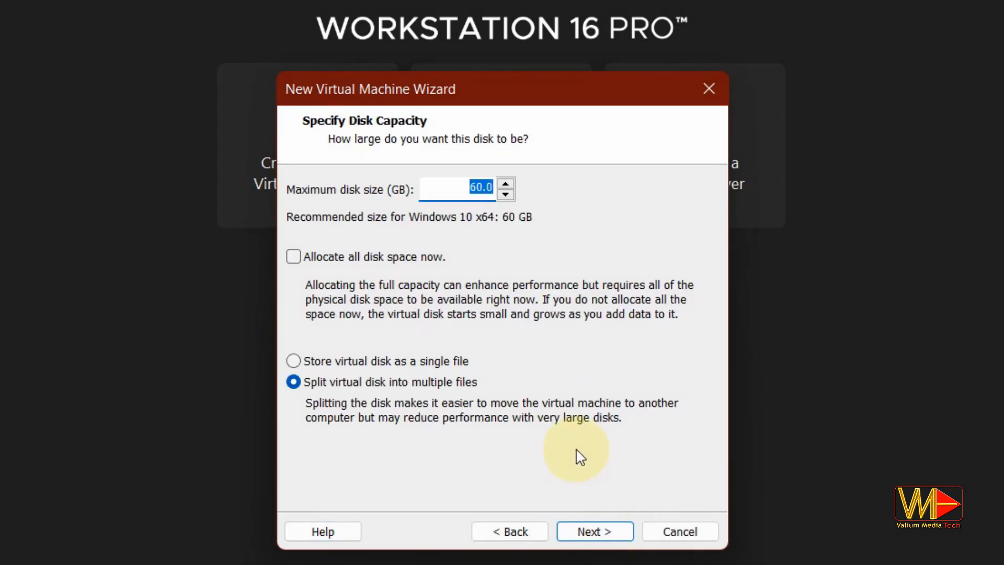
left_click(594, 530)
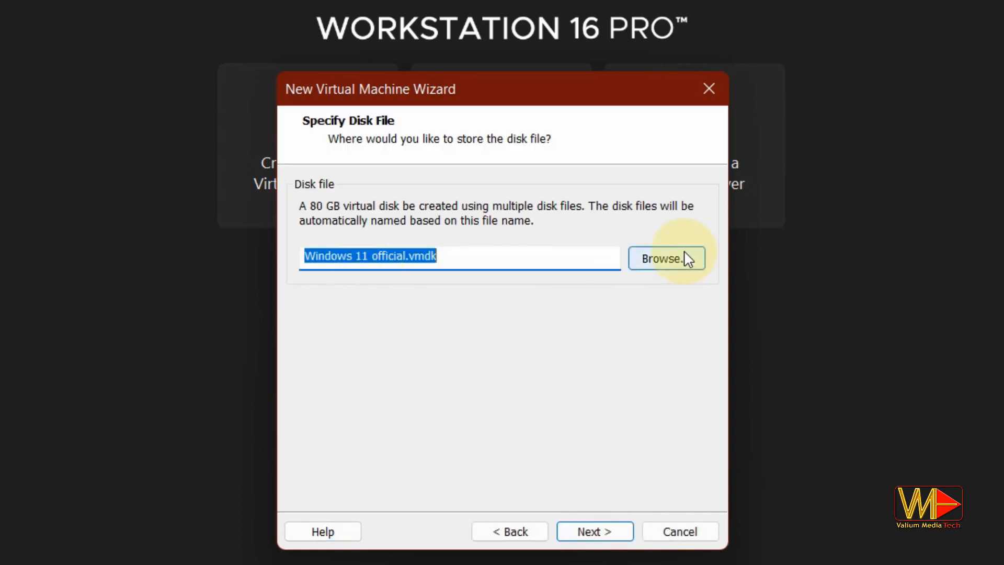
Store the disk file Windows 11 official.vmdk in F:\Windows 11 official 2022 and finish creating the virtual machine.
left_click(647, 263)
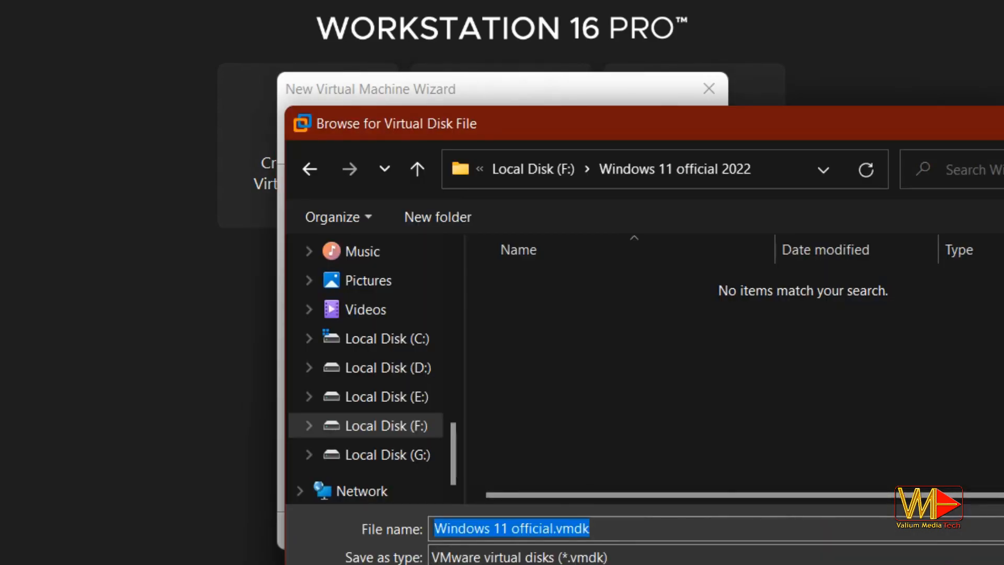
key("Return")
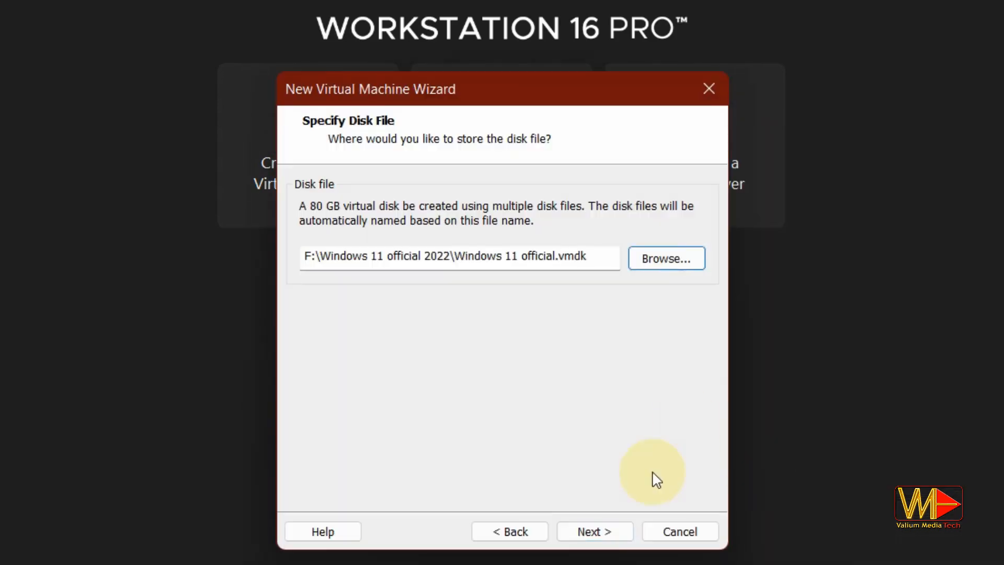
left_click(592, 535)
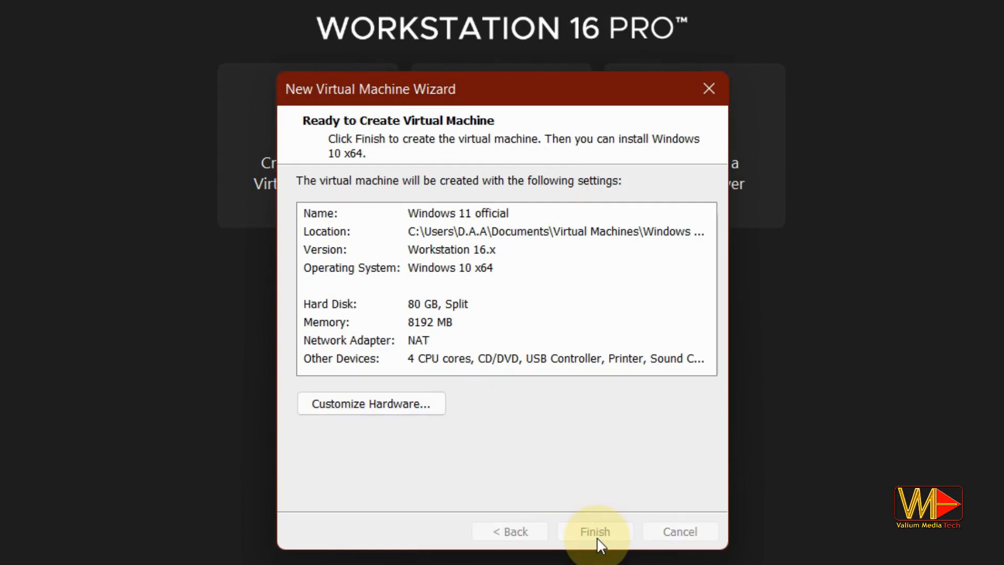
left_click(591, 533)
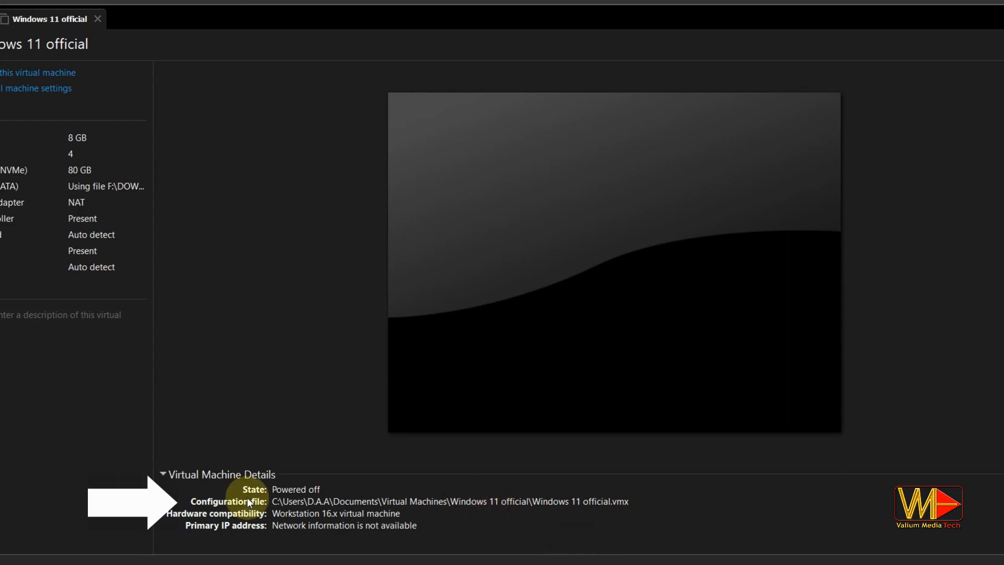
Switch to File Explorer and open the virtual machine's folder at Documents\Virtual Machines\Windows 11 official.
key("super+e")
left_click_drag(1002, 2, 941, 12)
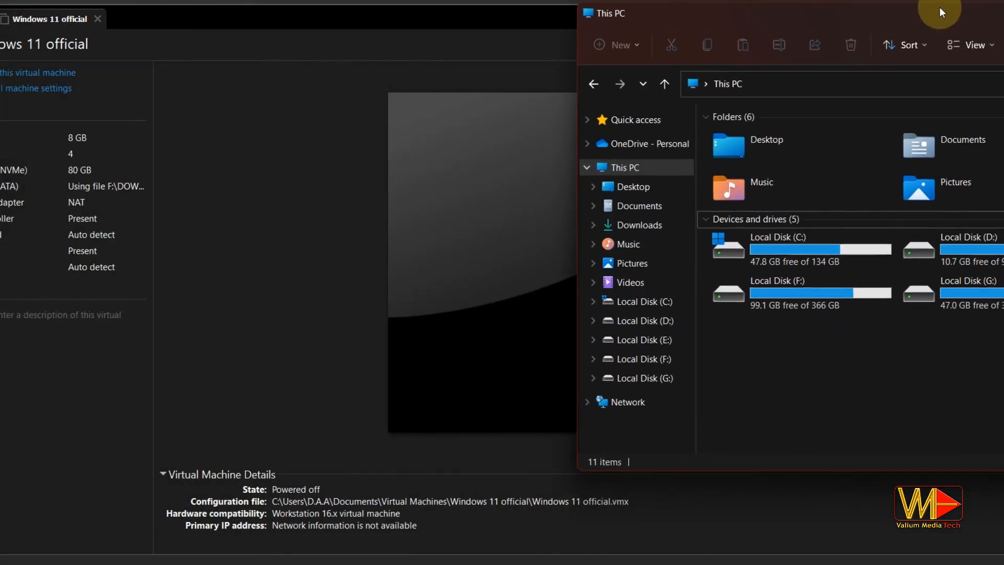
left_click(633, 206)
double_click(751, 283)
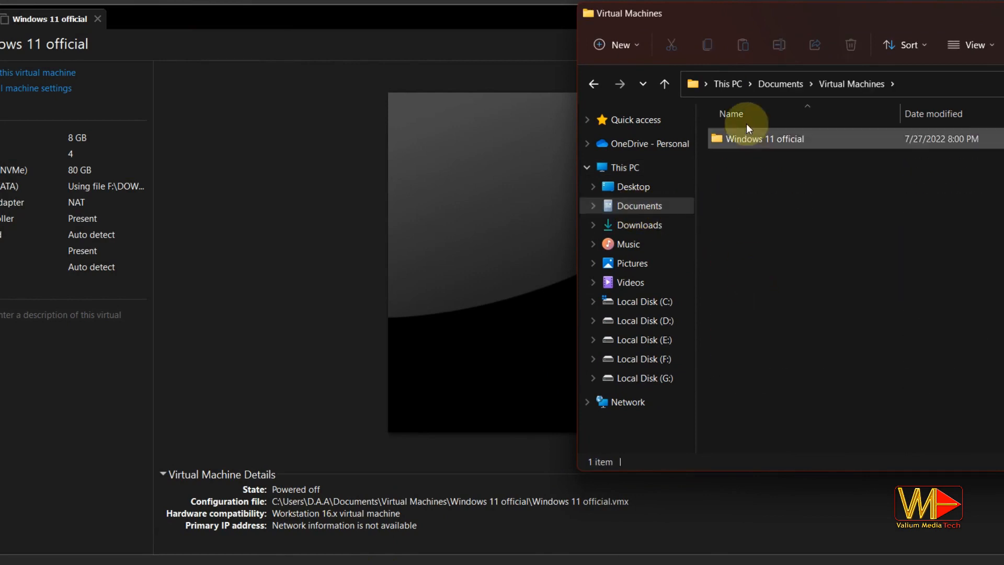
double_click(753, 140)
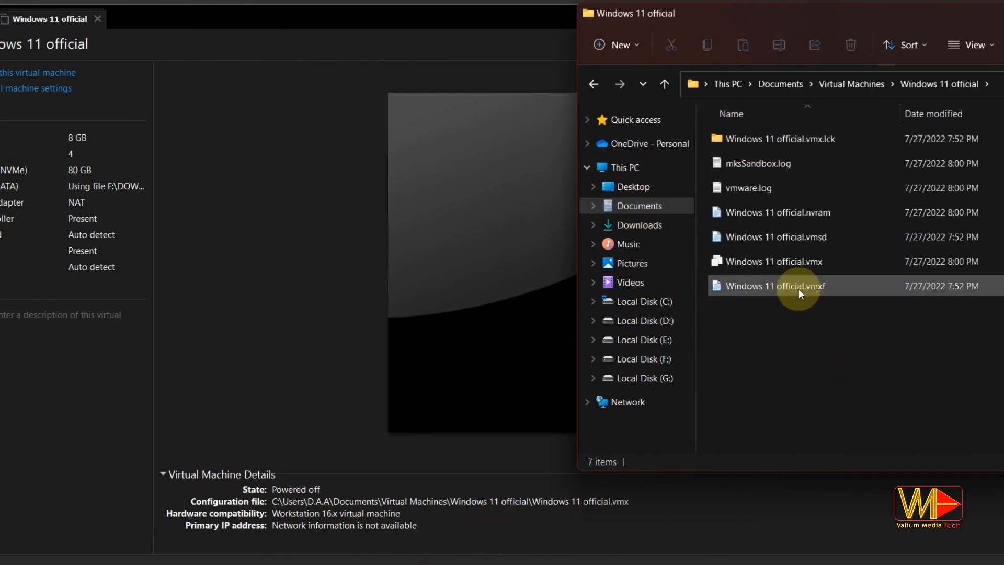
Open the configuration file Windows 11 official.vmx for editing in Notepad++.
right_click(764, 262)
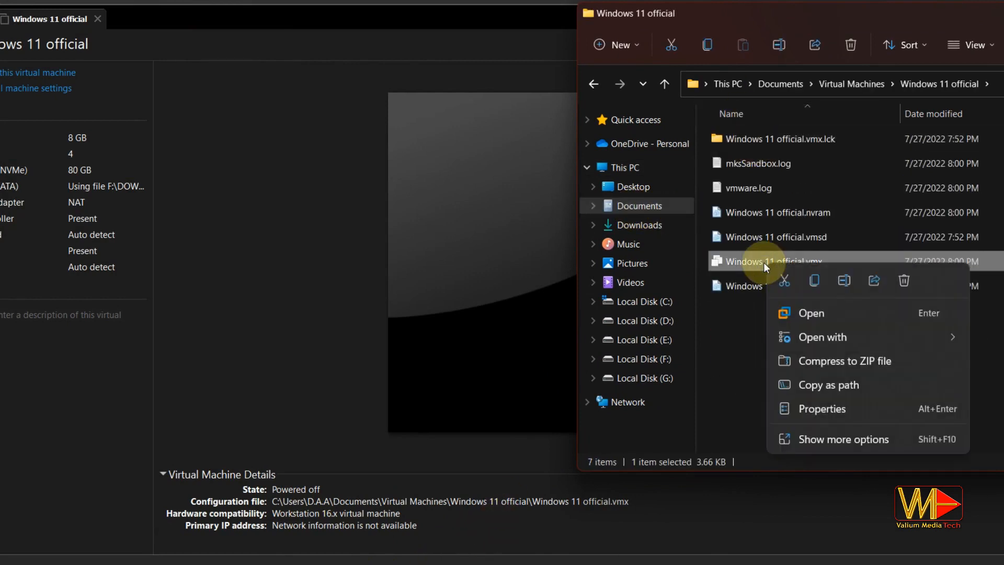
left_click(818, 441)
left_click(868, 120)
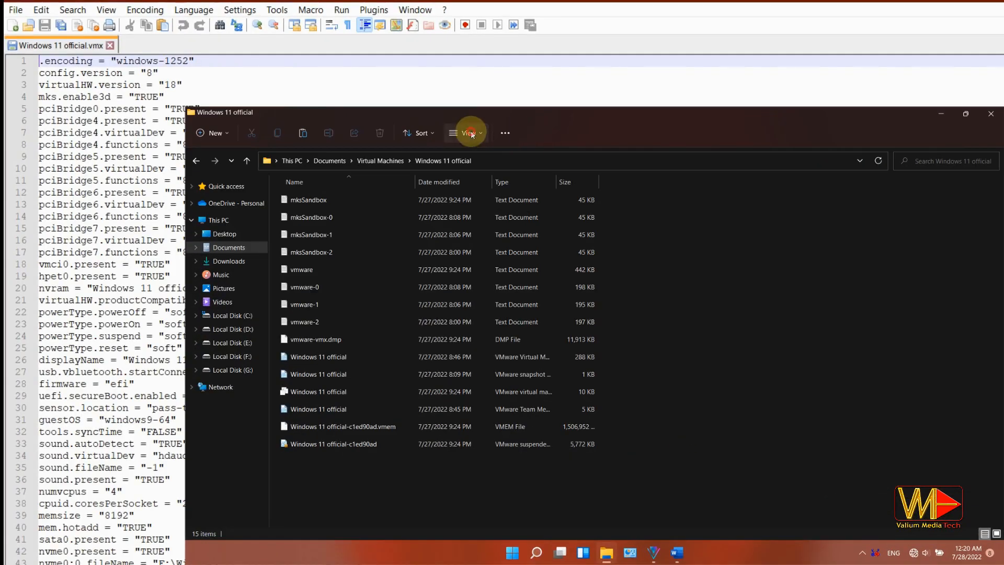
Enable the display of file name extensions in File Explorer and select the Windows 11 official virtual machine configuration file.
left_click(470, 132)
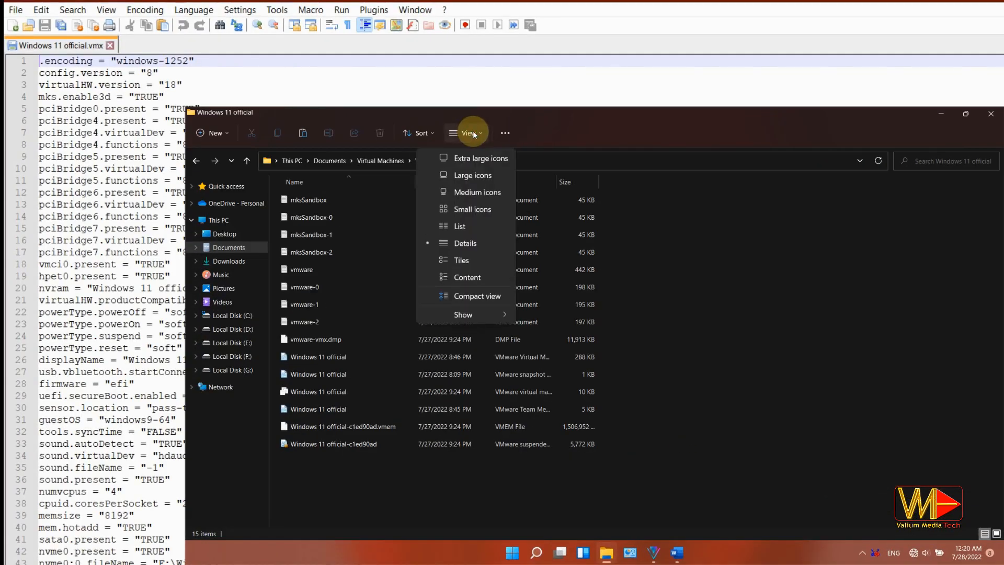
mouse_move(487, 315)
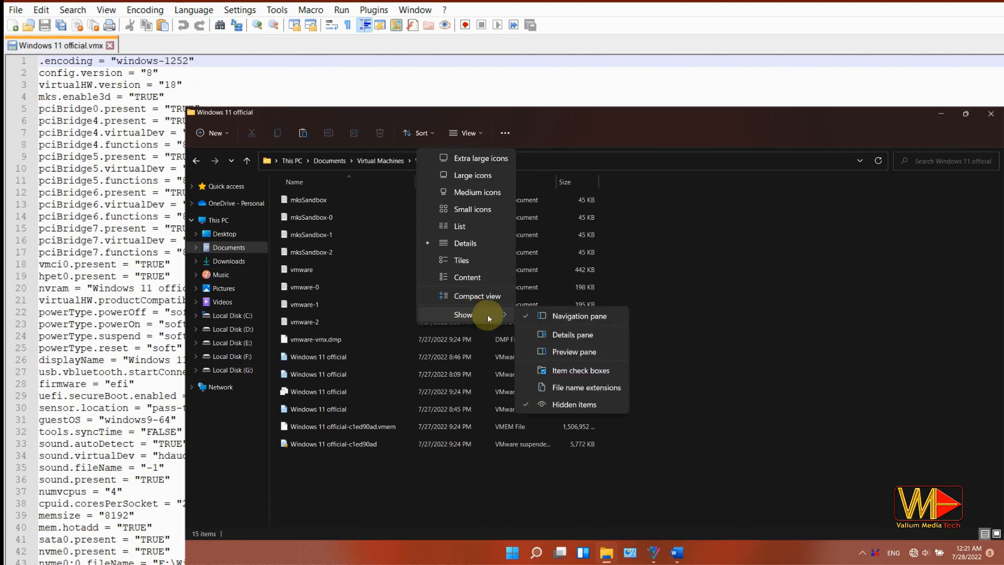
left_click(550, 386)
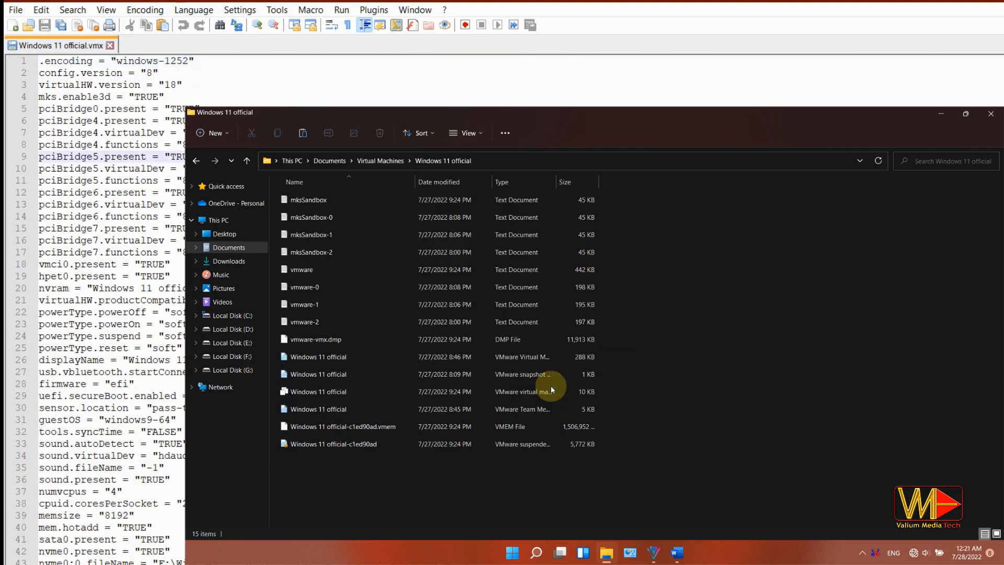
left_click(352, 394)
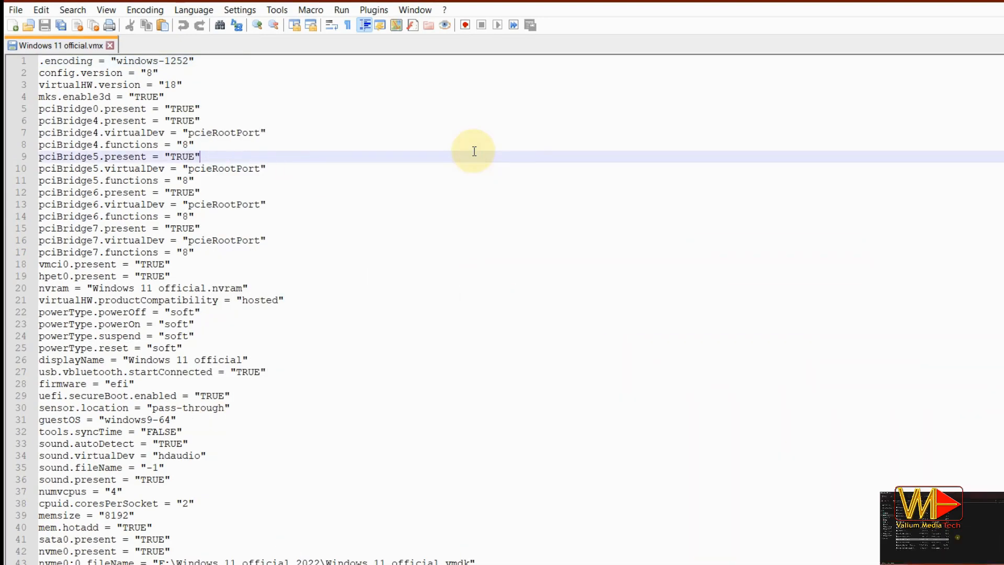
Add the line managedVM.autoAddVTPM = "software" after the pciBridge4.functions entry and save the configuration file.
left_click(203, 140)
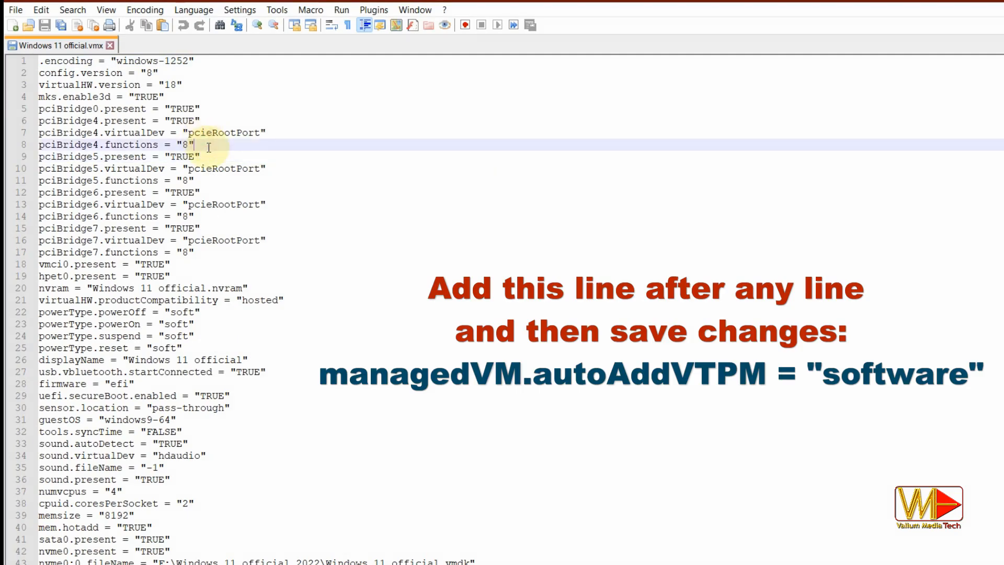
key("Return")
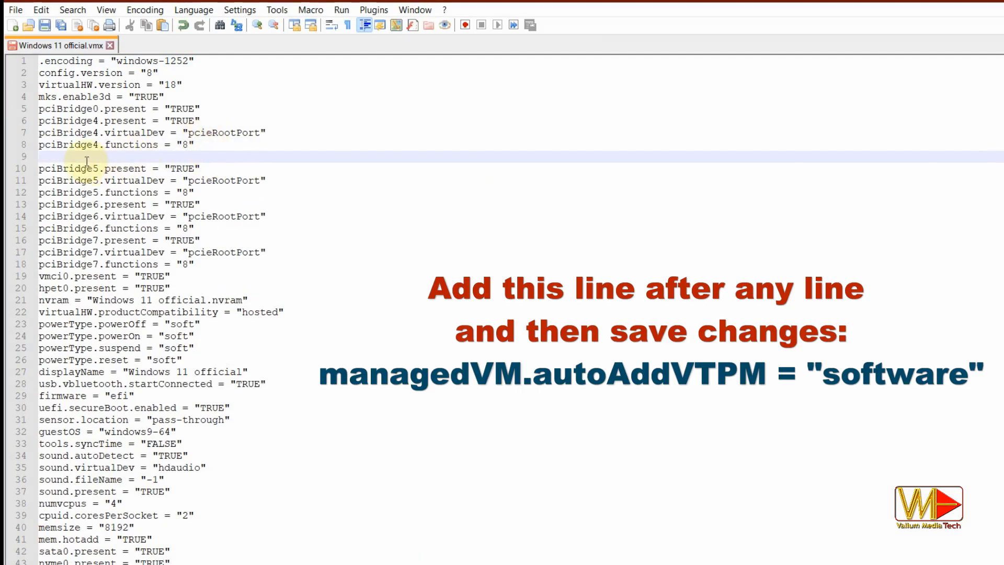
type("managedVM.autoAddVTPM = \"software\"")
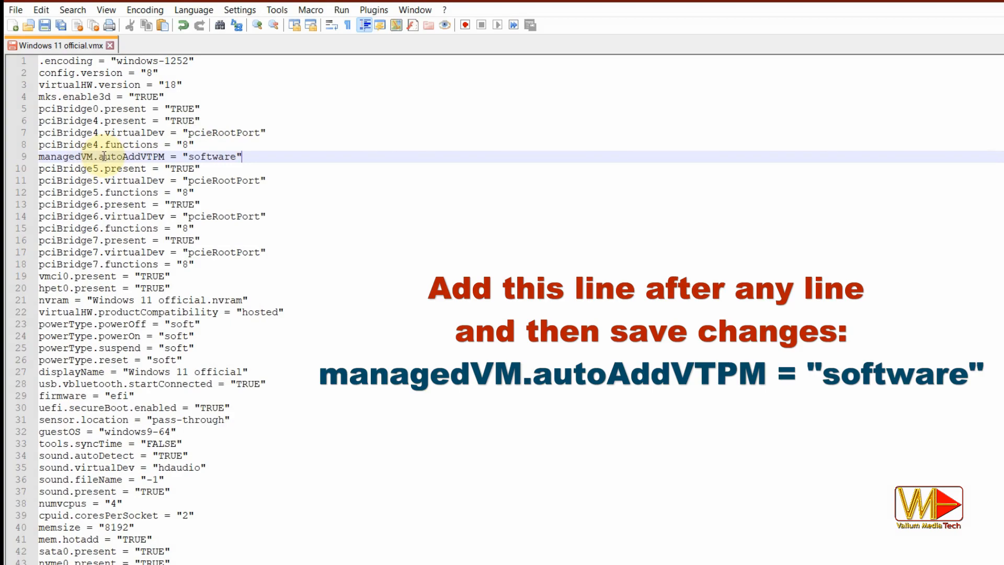
left_click(46, 27)
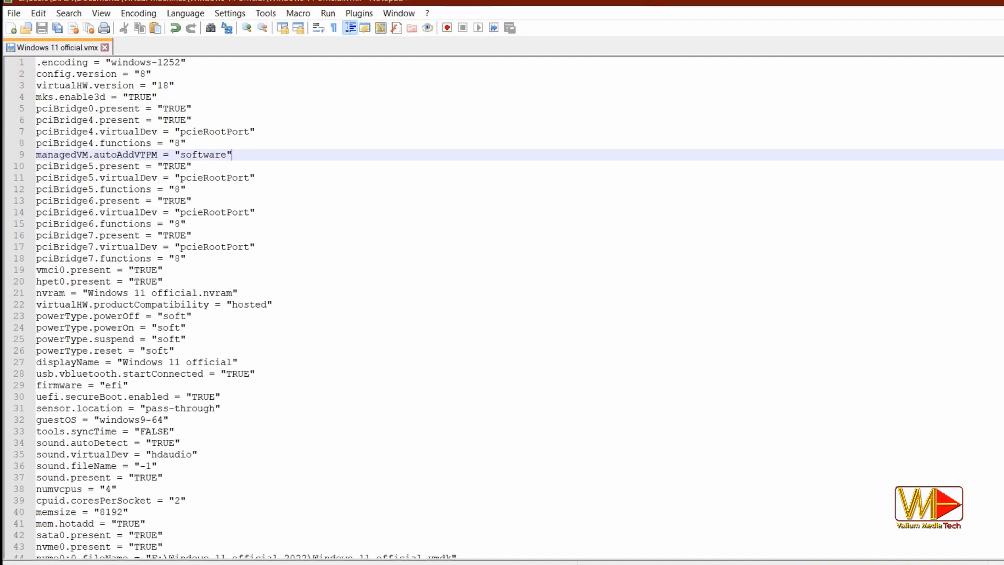
Switch from the text editor to VMware Workstation, close it and start it again to reload the virtual machine's configuration.
left_click(921, 5)
left_click(306, 272)
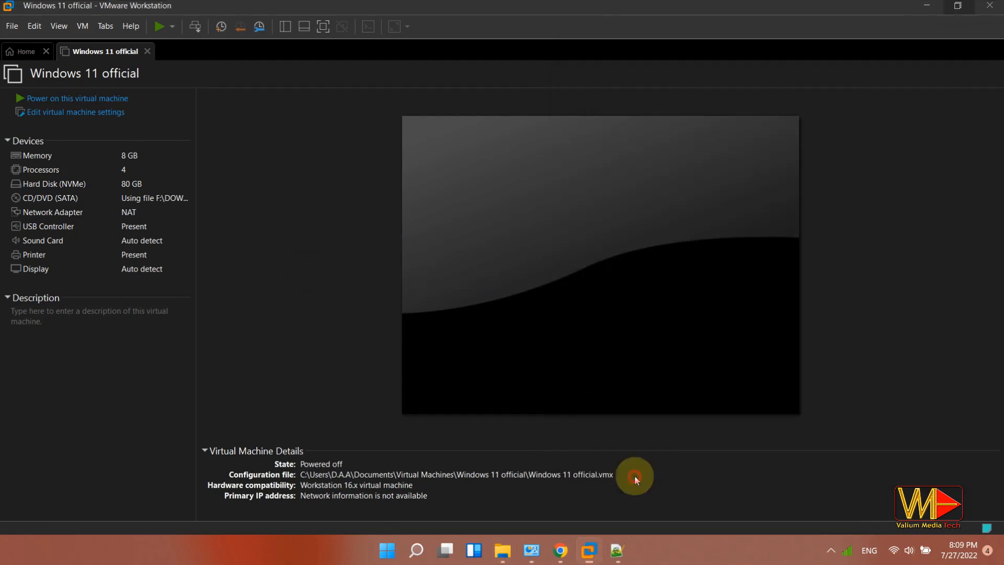
left_click(986, 6)
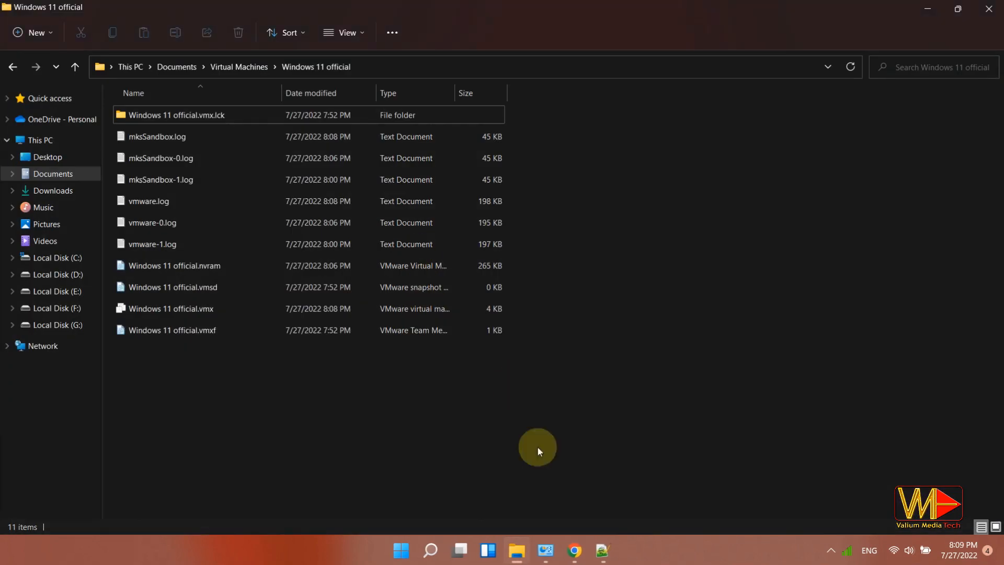
left_click(401, 551)
left_click(698, 254)
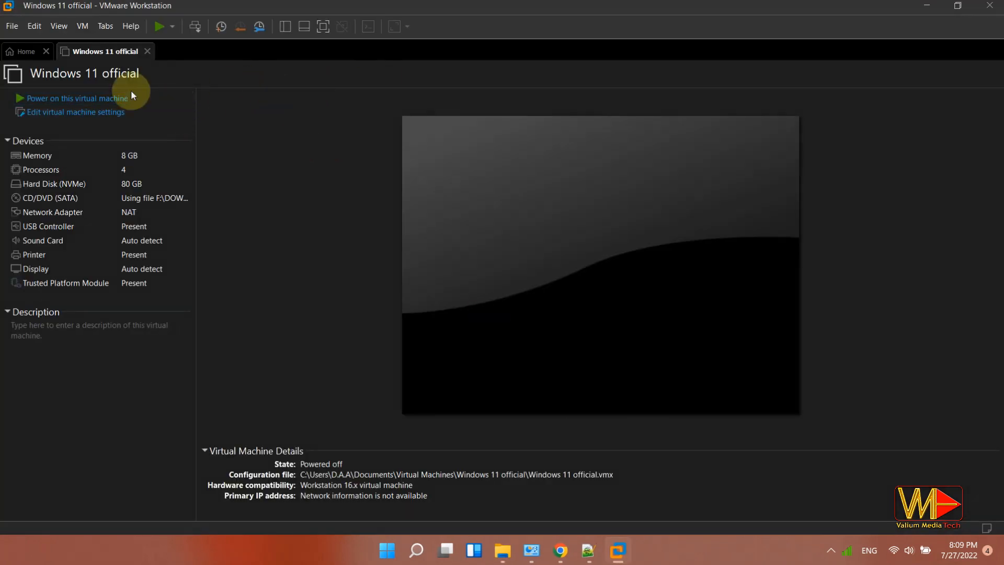
Boot the virtual machine from the installation disc and start the Windows installation with English (United States) and the US keyboard.
left_click(47, 98)
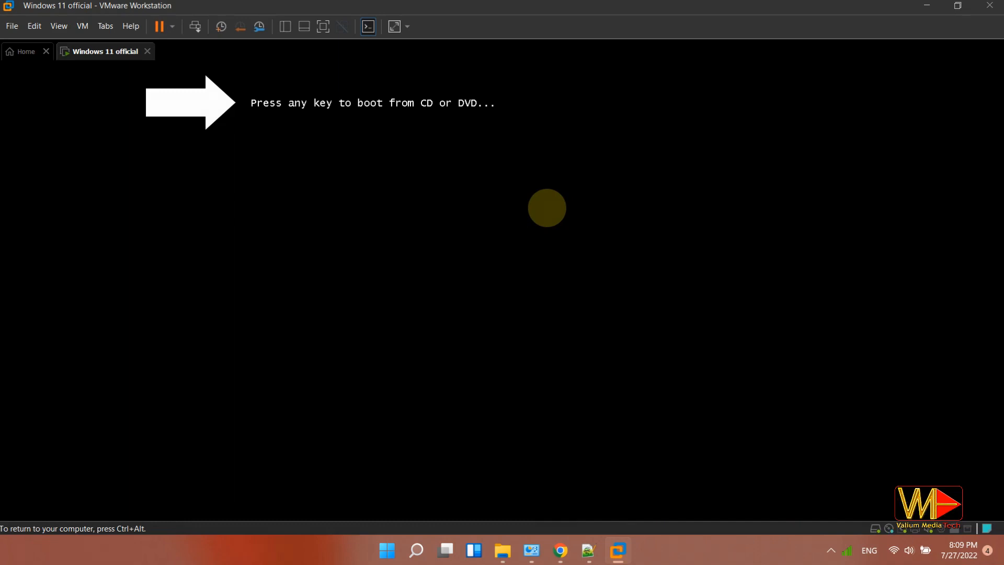
key("Return")
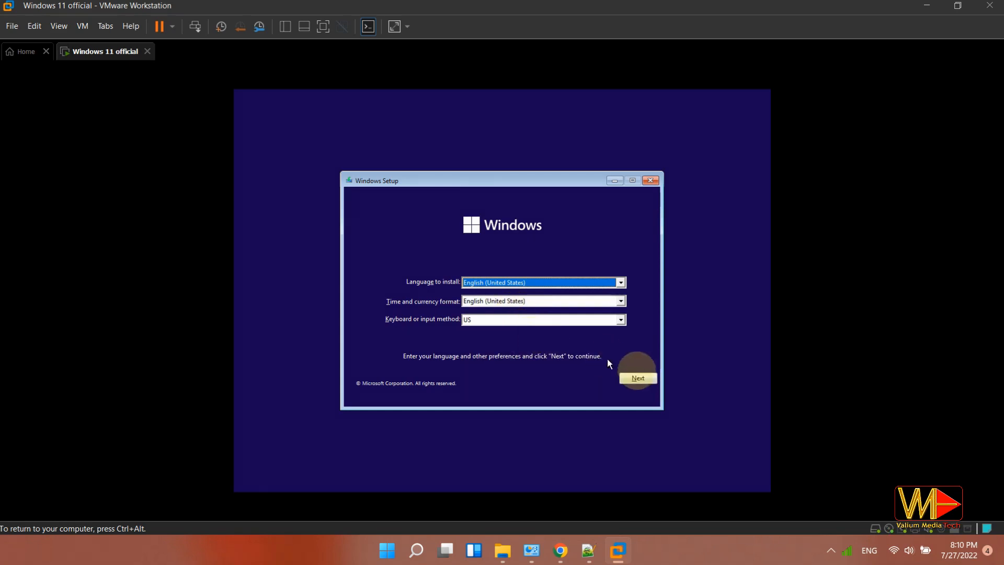
left_click(636, 378)
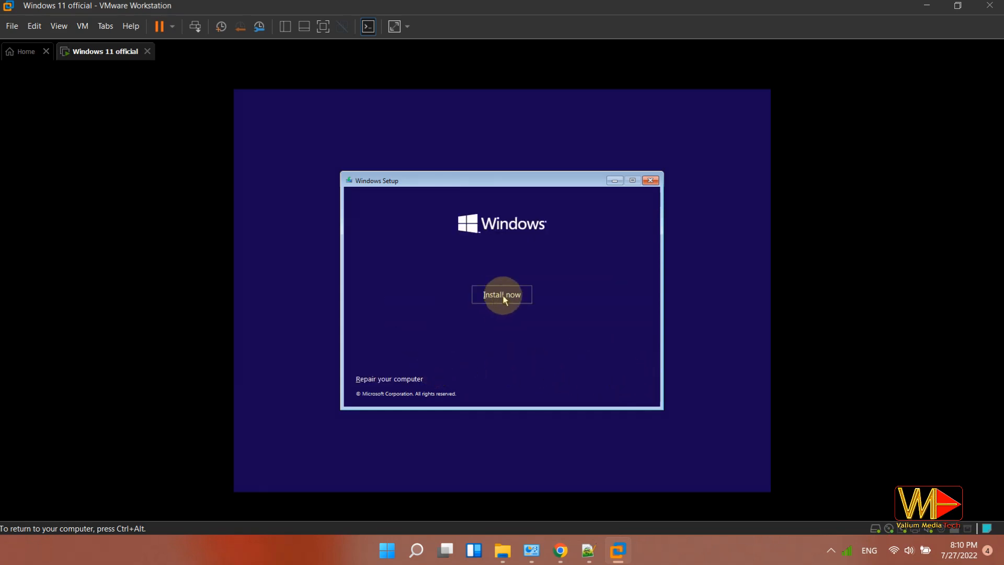
left_click(503, 296)
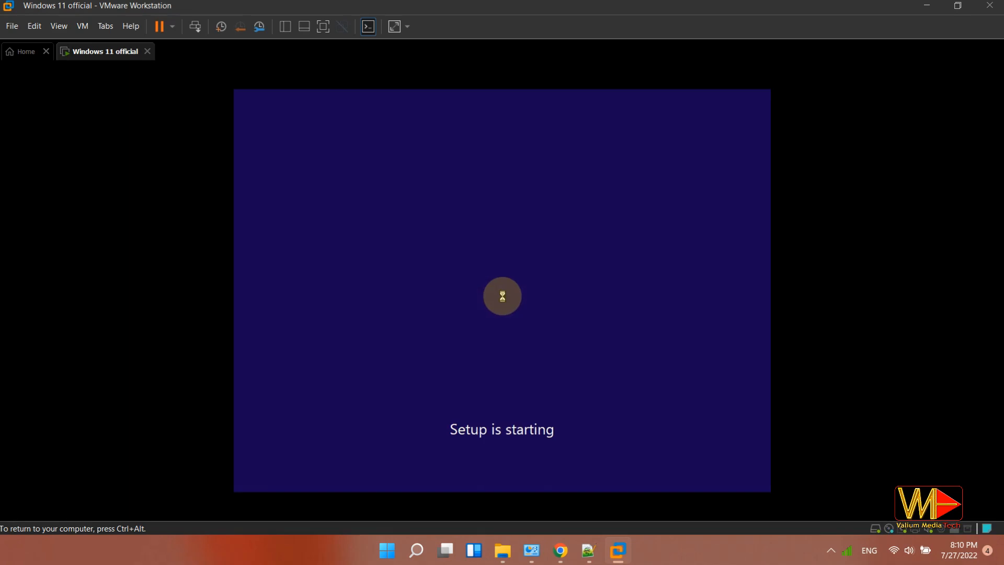
Choose the Windows 11 Pro edition without entering a product key and accept the Microsoft license terms.
left_click(532, 381)
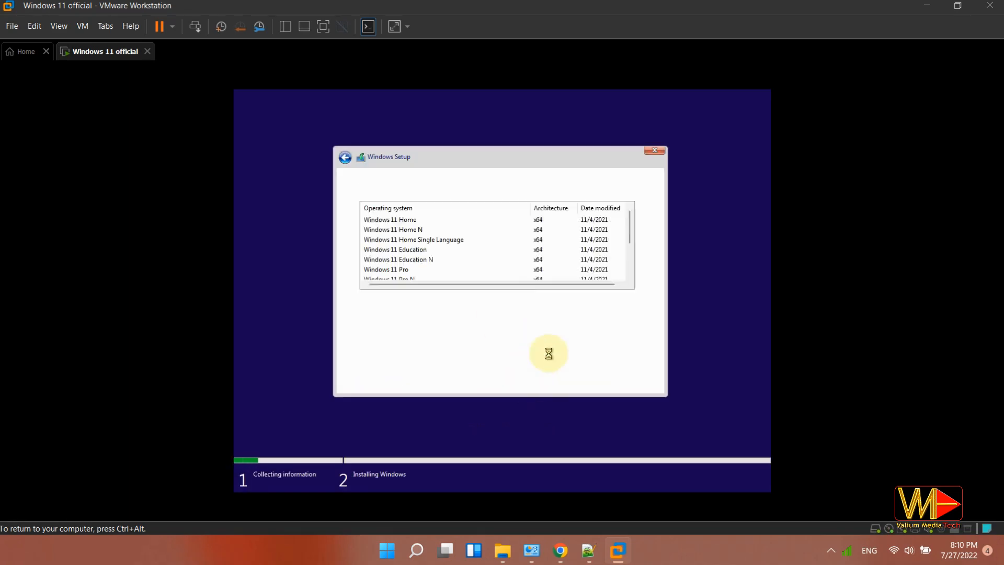
left_click(384, 272)
left_click(635, 381)
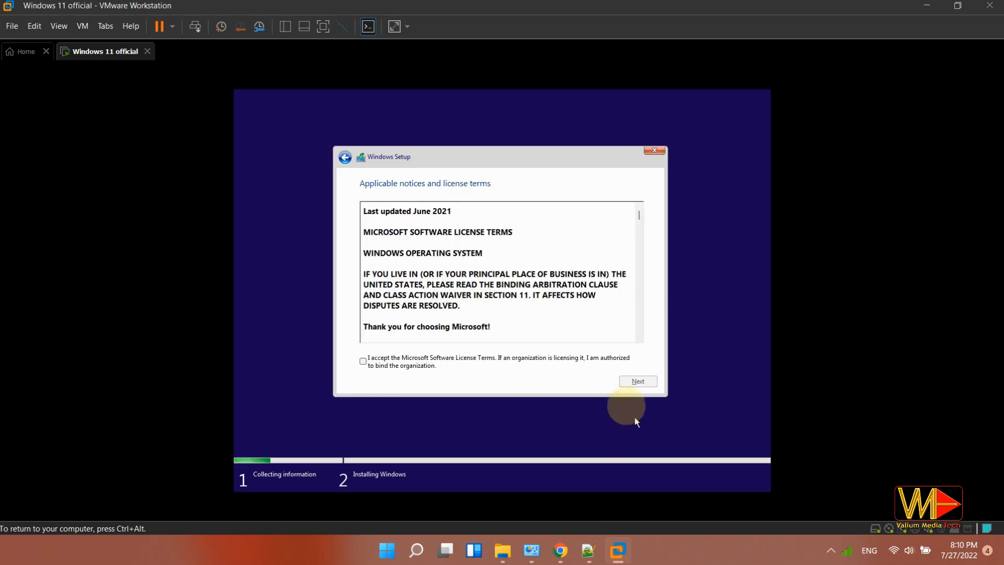
left_click(363, 360)
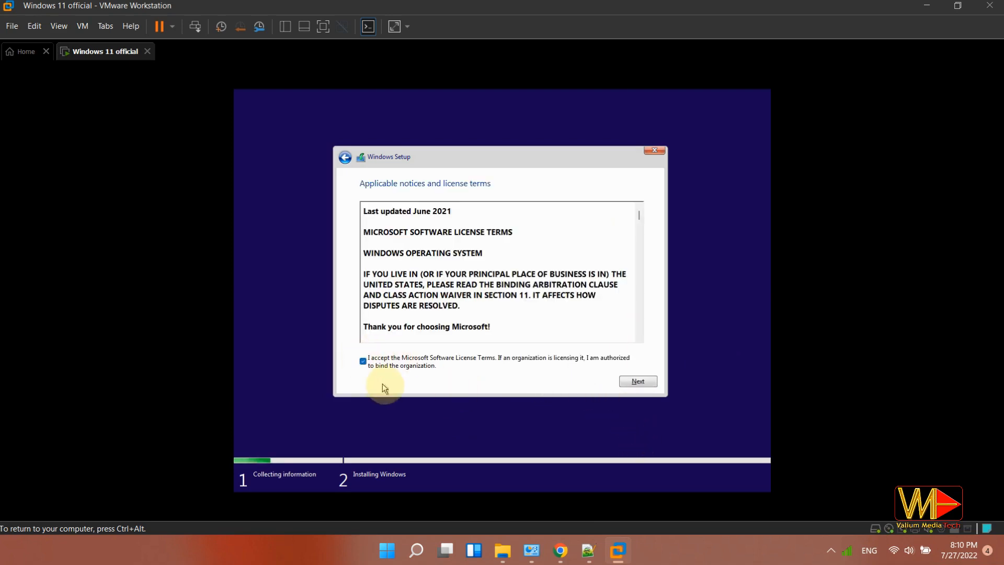
left_click(636, 381)
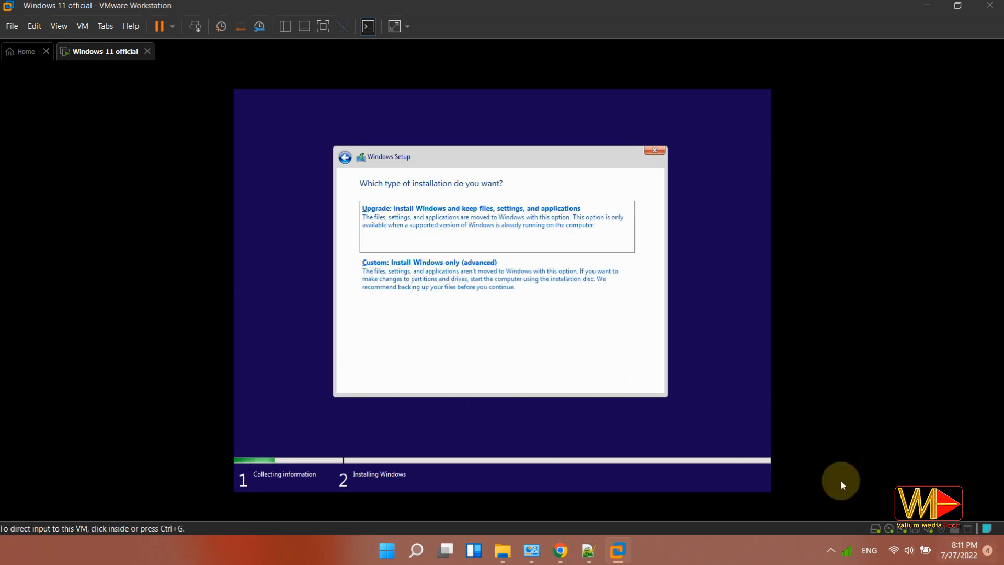
Run a custom Windows installation on Drive 0 Unallocated Space.
left_click(437, 282)
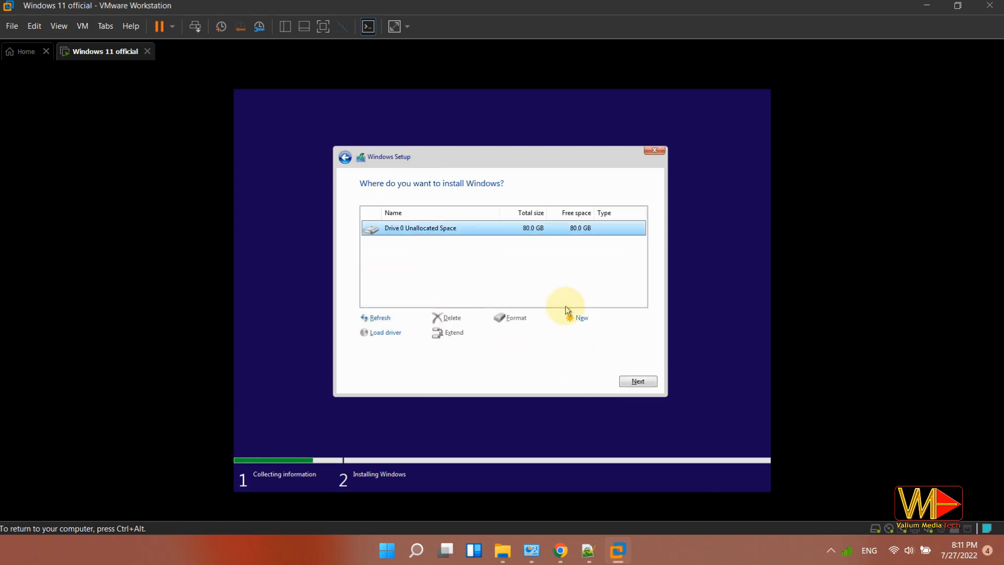
left_click(630, 382)
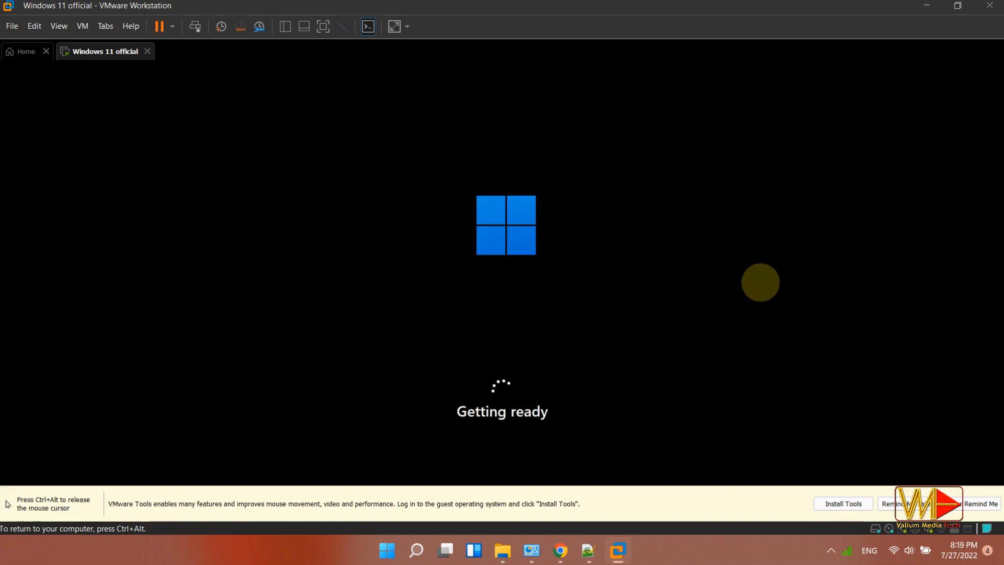
key("ctrl+alt")
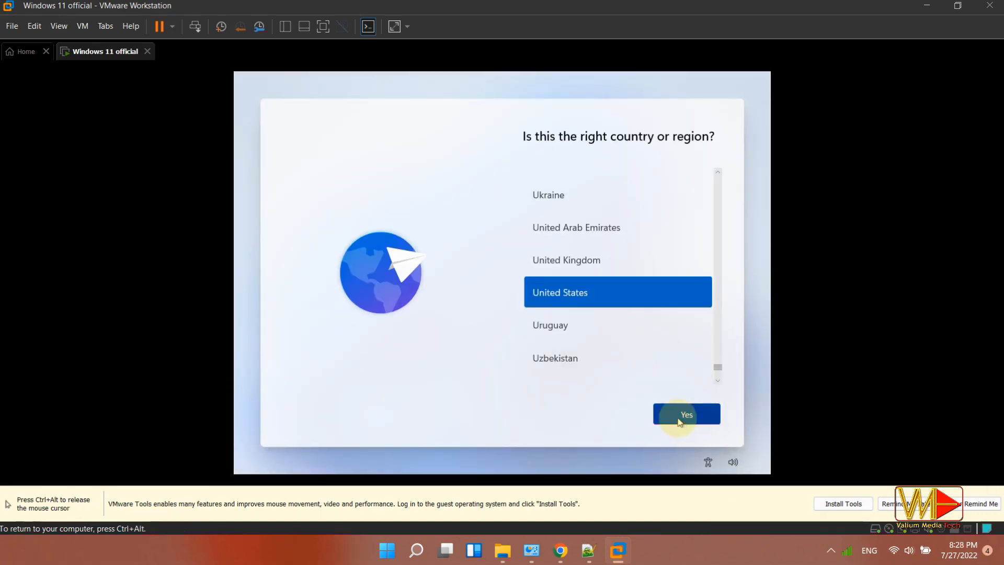
Confirm United States as the region and US as the keyboard layout in the initial Windows setup.
left_click(679, 416)
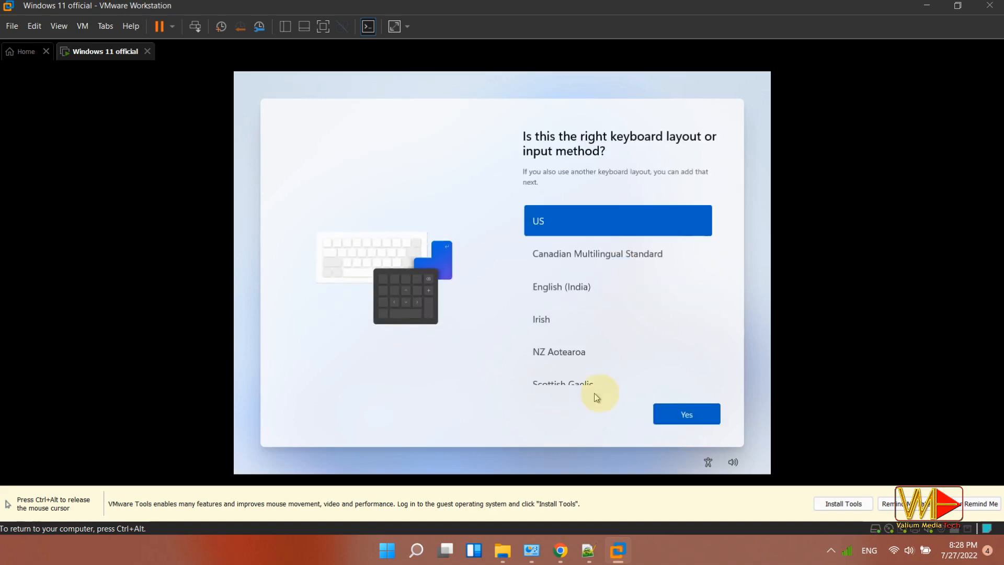
left_click(670, 412)
left_click(680, 413)
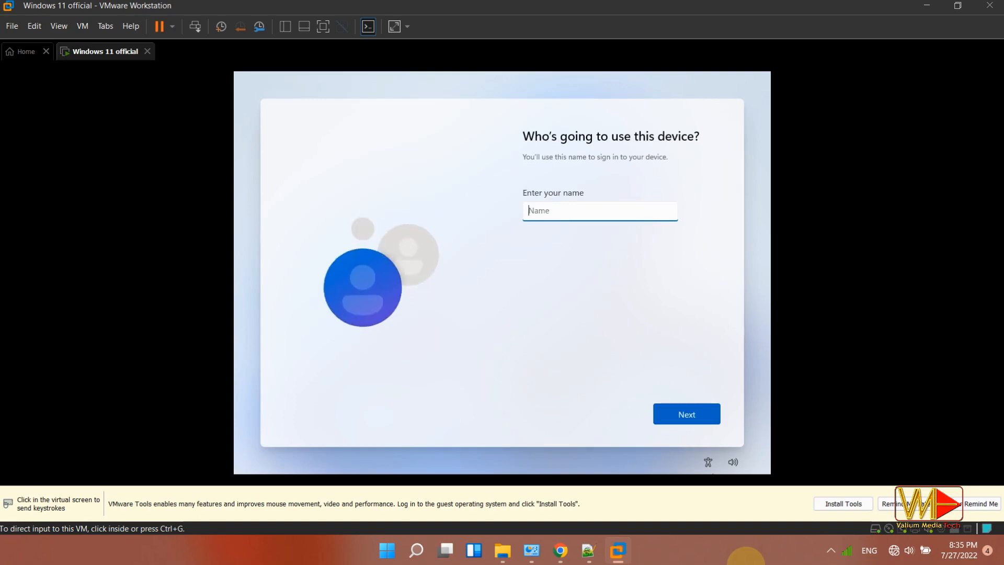
Set the device user's name to VMTech and continue to the privacy settings.
left_click(531, 205)
type("VMTech")
left_click(683, 414)
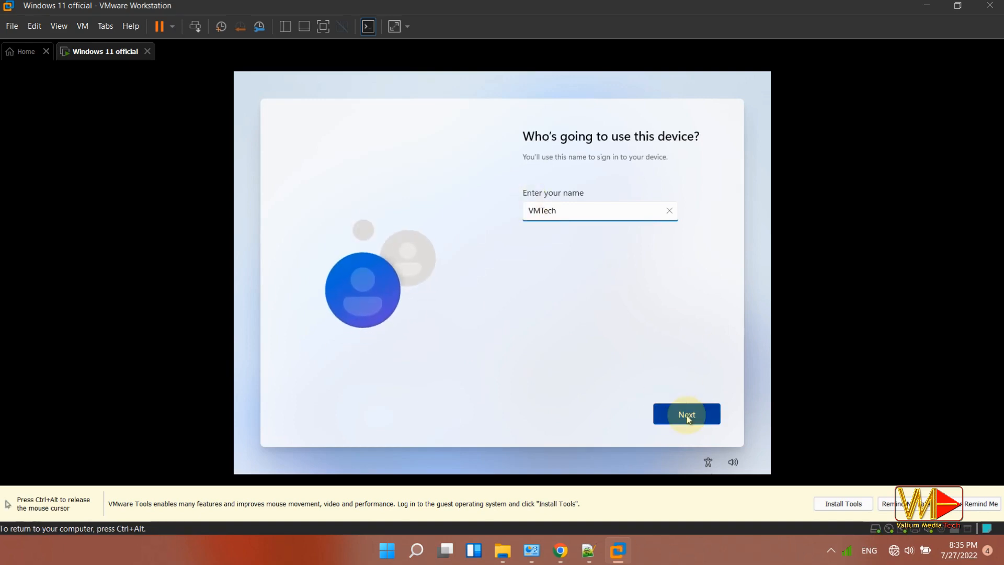
left_click(670, 412)
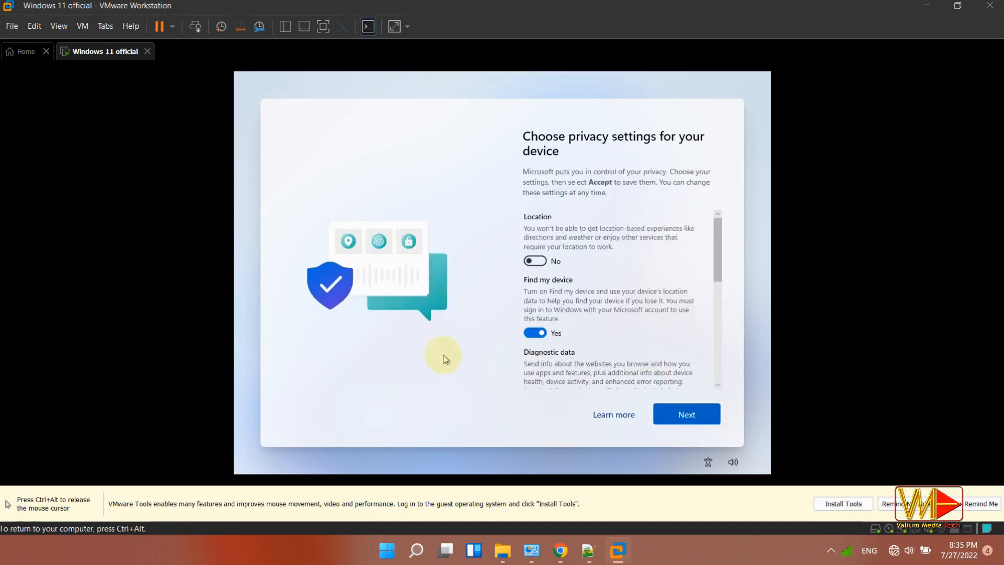
Go through the device privacy settings to the end of the list and accept them.
scroll(587, 336, "down", 5)
scroll(601, 308, "up", 2)
scroll(623, 325, "down", 2)
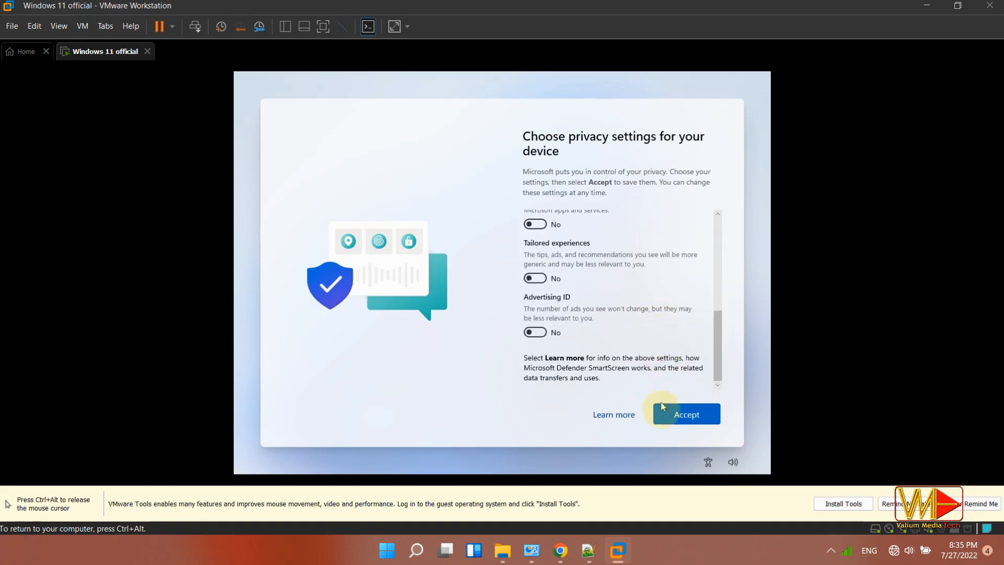
left_click(685, 412)
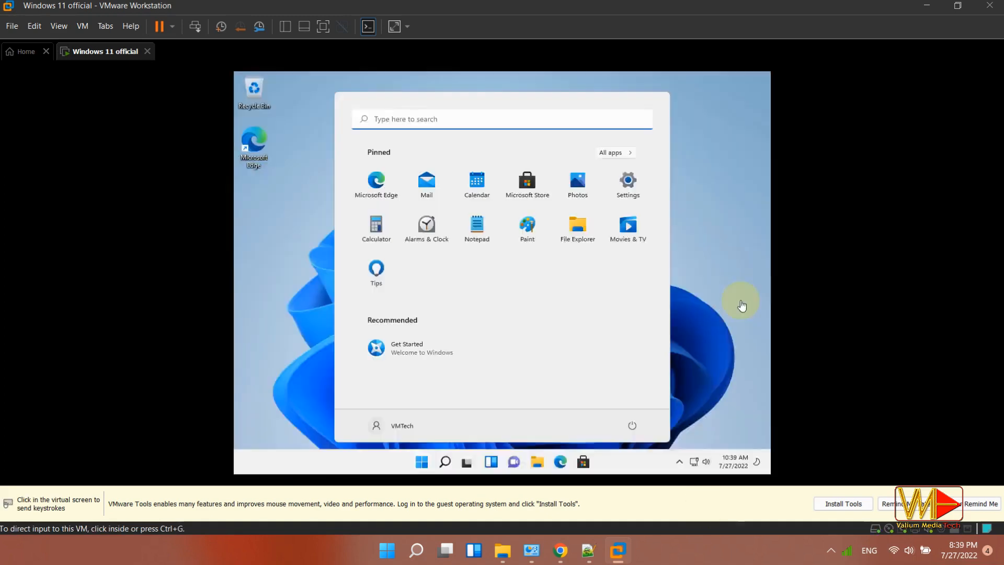
Mount the VMware Tools disc and launch setup64 from the guest's DVD drive, allowing it to make changes.
left_click(846, 504)
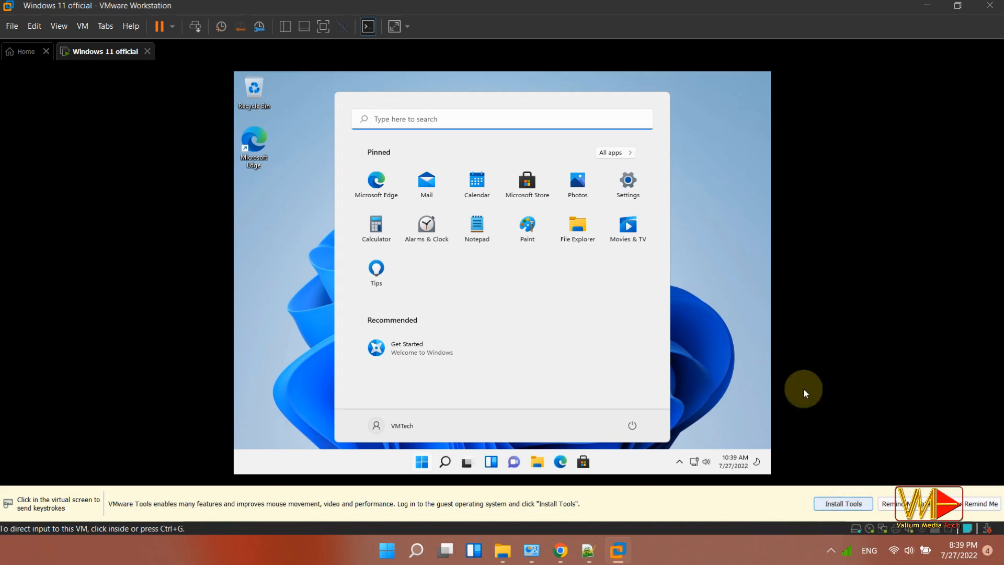
left_click(539, 468)
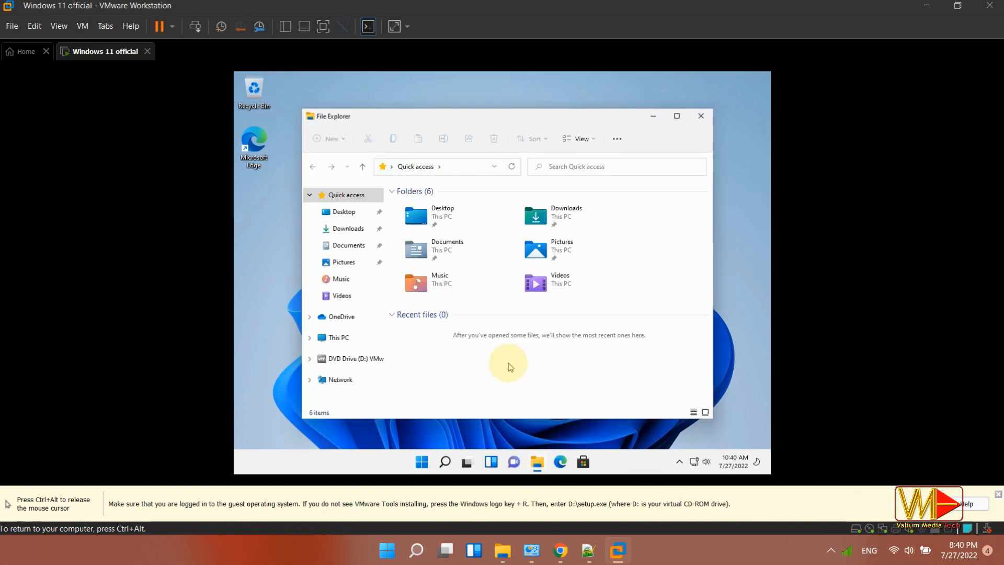
left_click(327, 359)
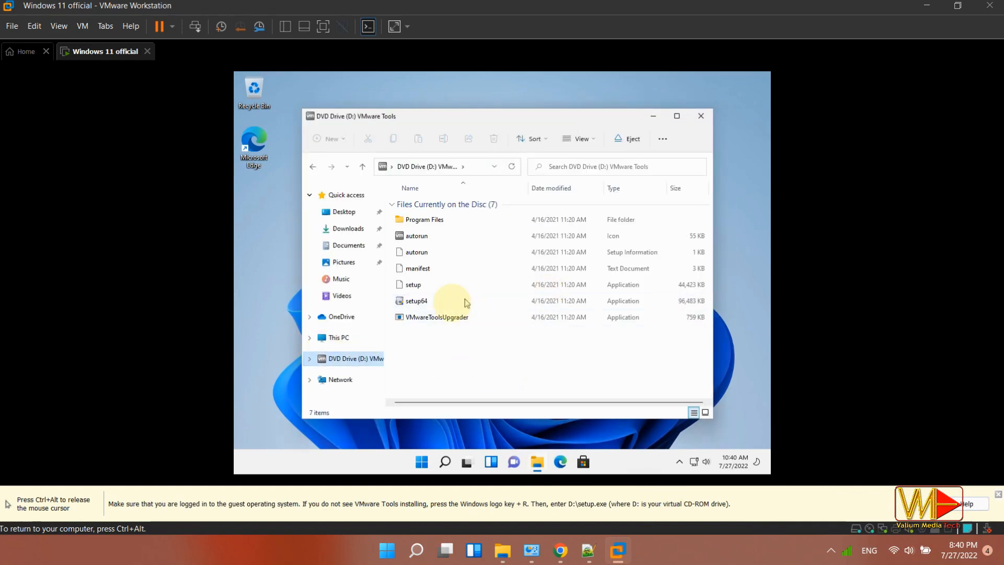
double_click(440, 300)
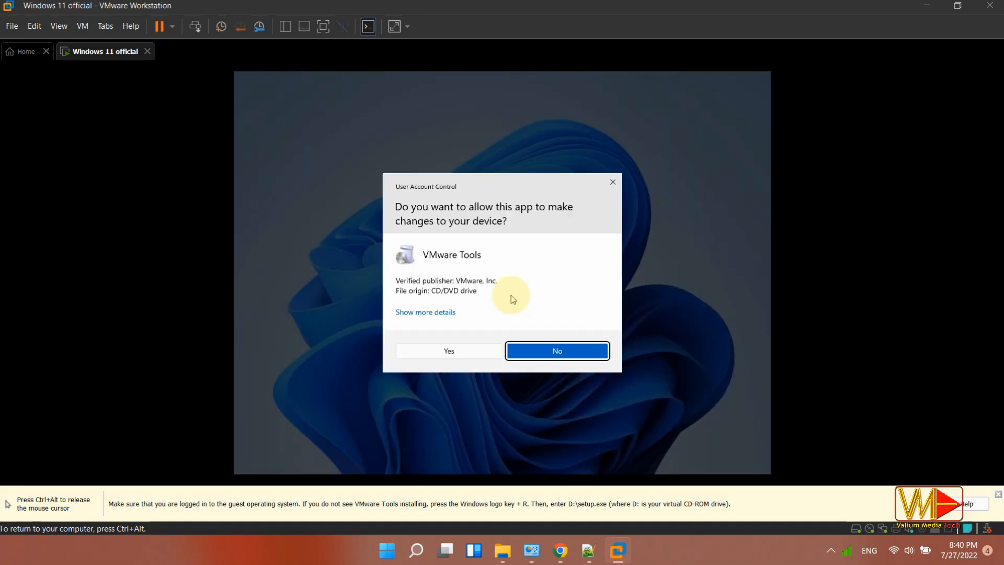
left_click(440, 349)
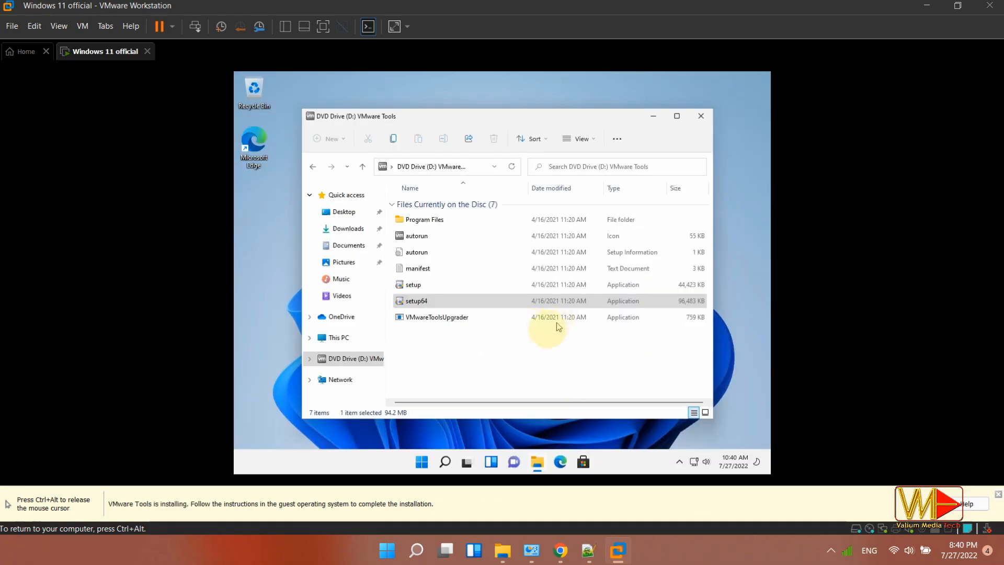
Complete the VMware Tools setup wizard and decline the immediate system restart.
left_click(555, 347)
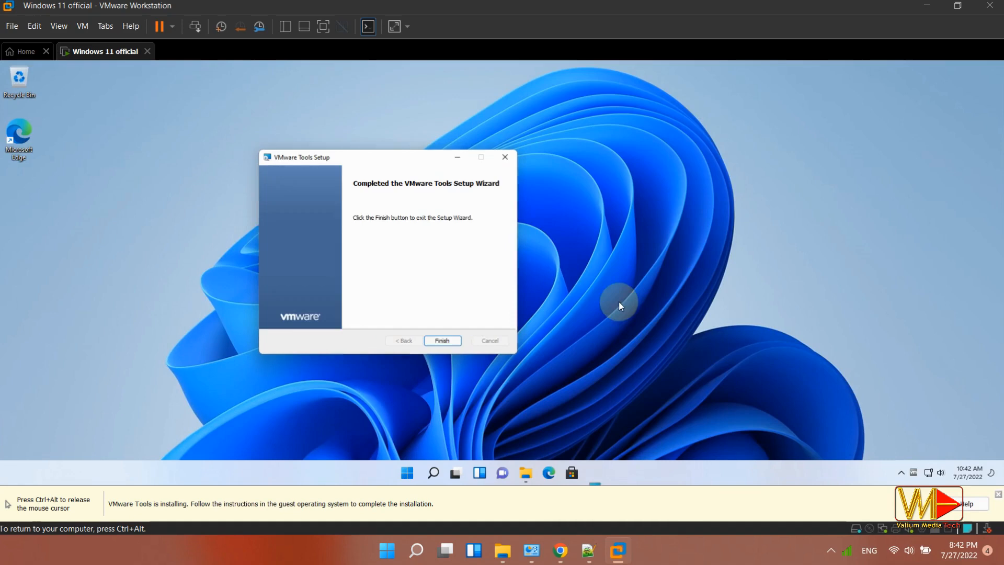
left_click(442, 340)
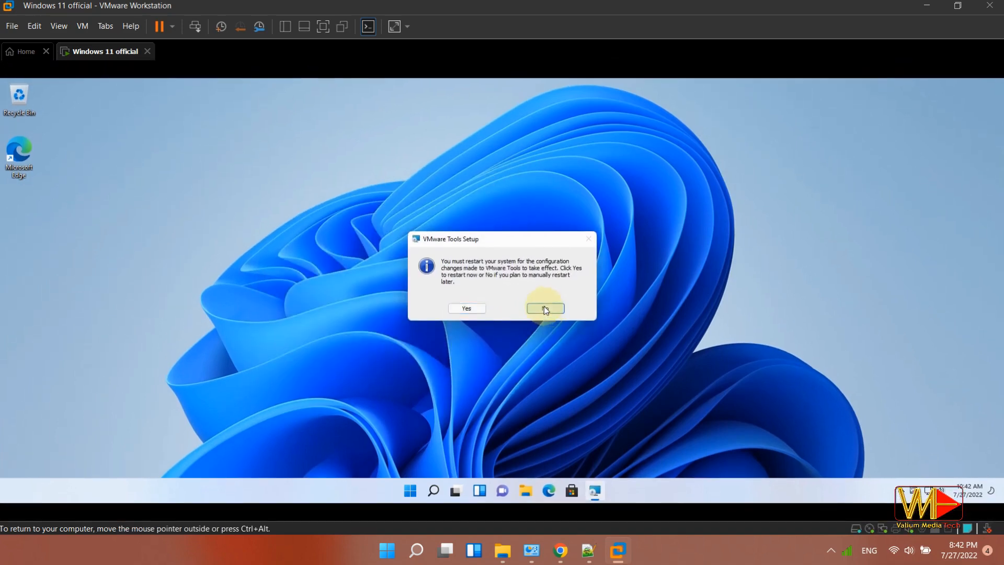
left_click(545, 308)
left_click(421, 491)
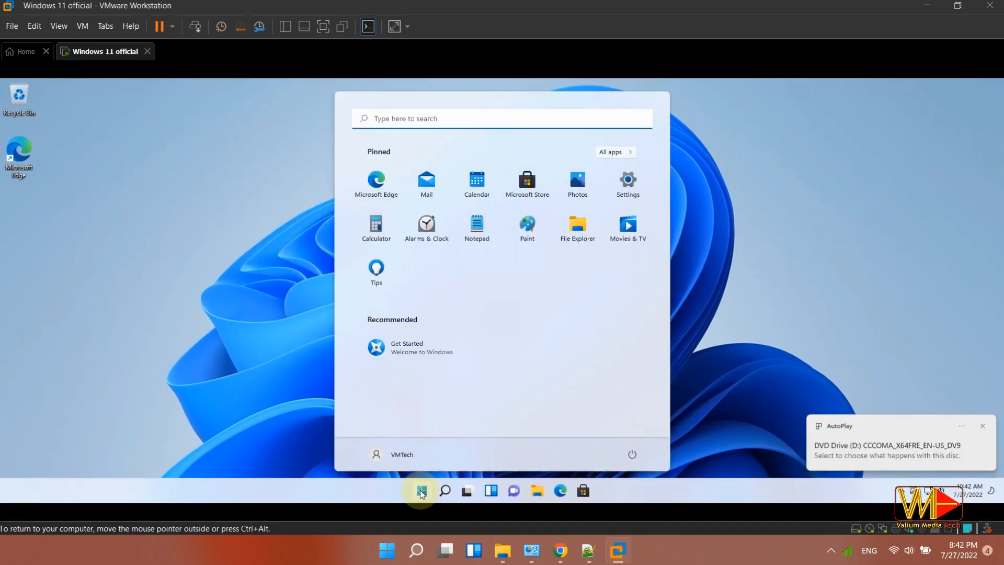
left_click(422, 493)
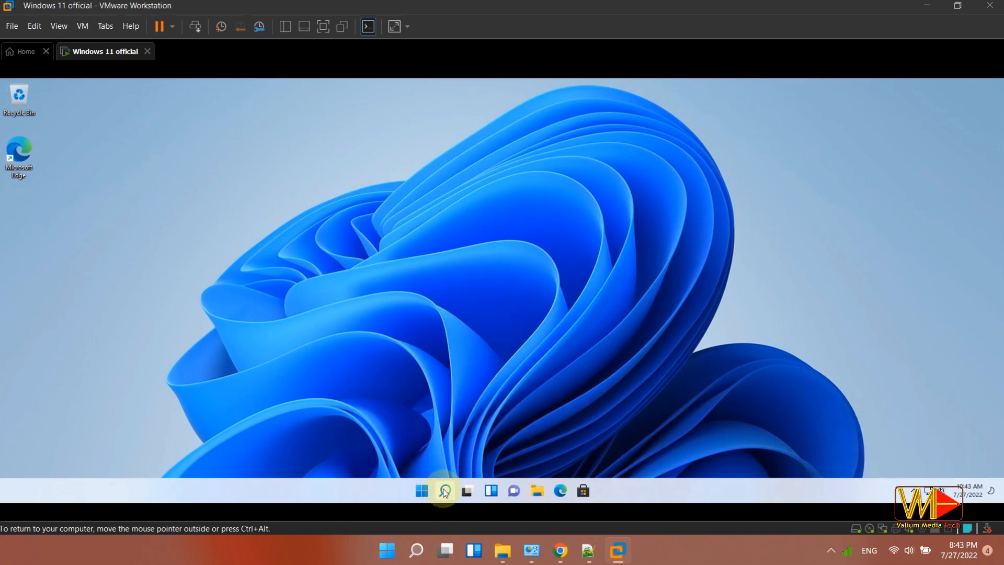
Check BIOS Mode and Secure Boot State in System Information, and search for tpm to open the Security processor settings.
left_click(445, 492)
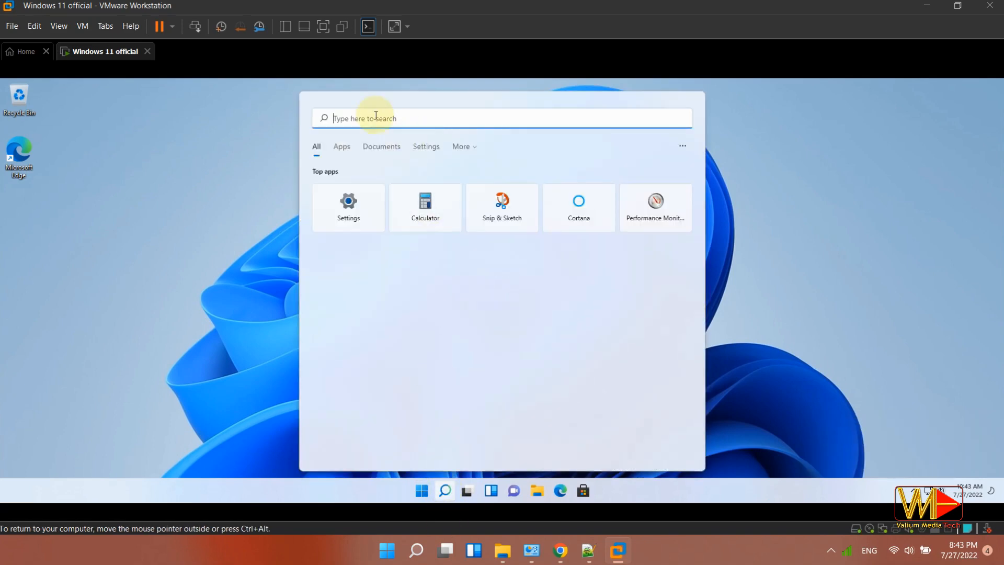
type("system")
left_click(371, 196)
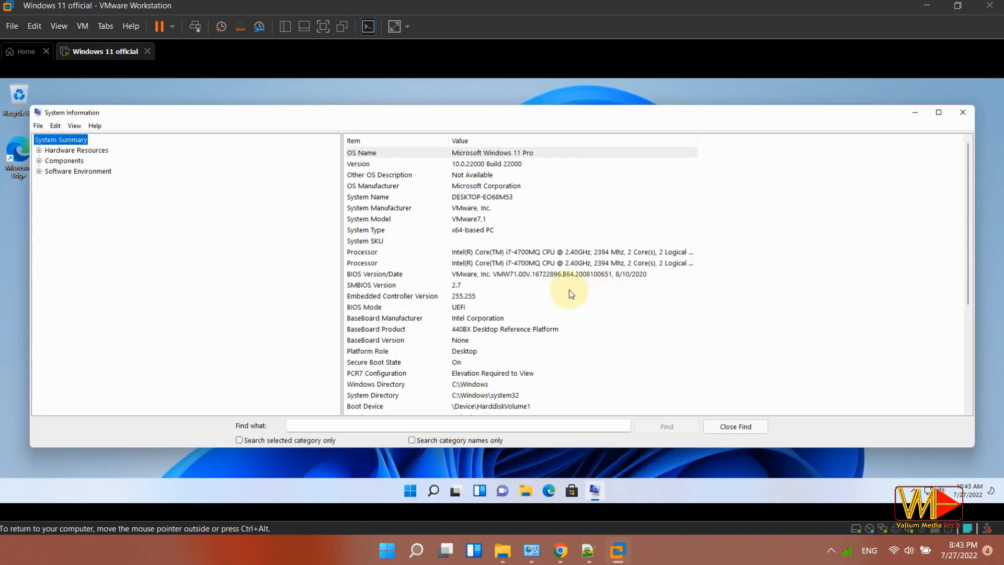
left_click(489, 307)
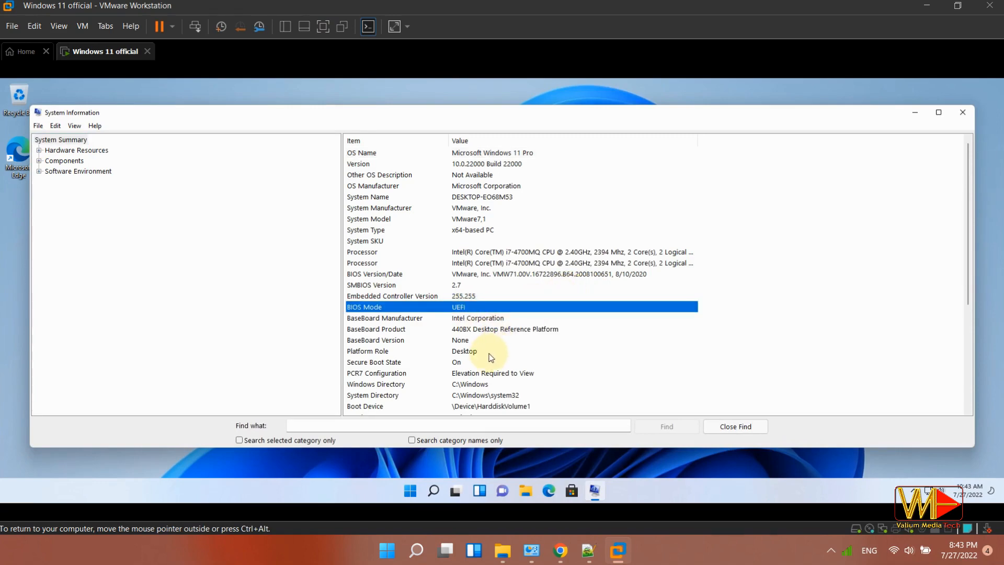
left_click(442, 362)
scroll(512, 351, "down", 2)
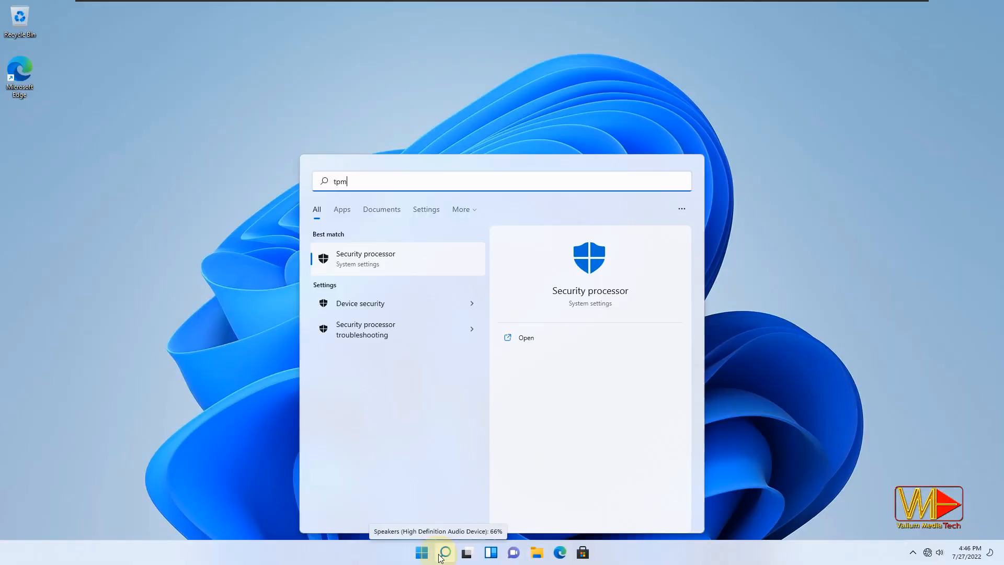
left_click(348, 265)
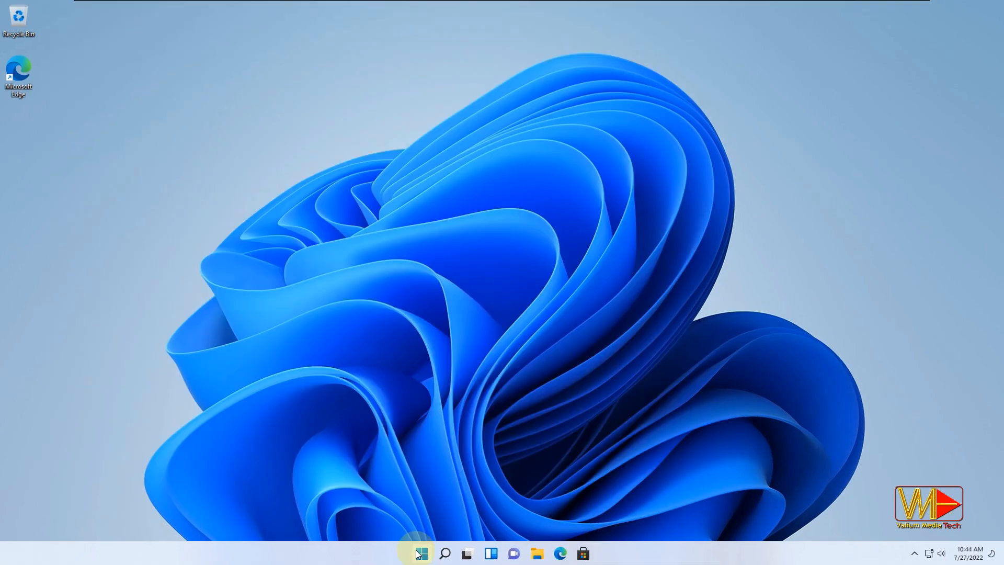
Restart the Windows 11 guest system.
left_click(419, 553)
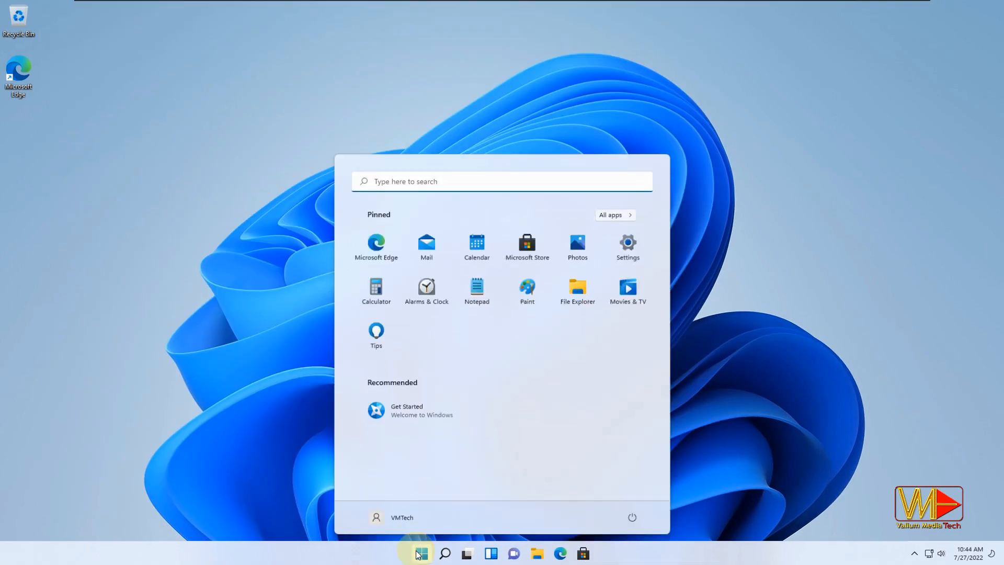
left_click(632, 517)
left_click(628, 492)
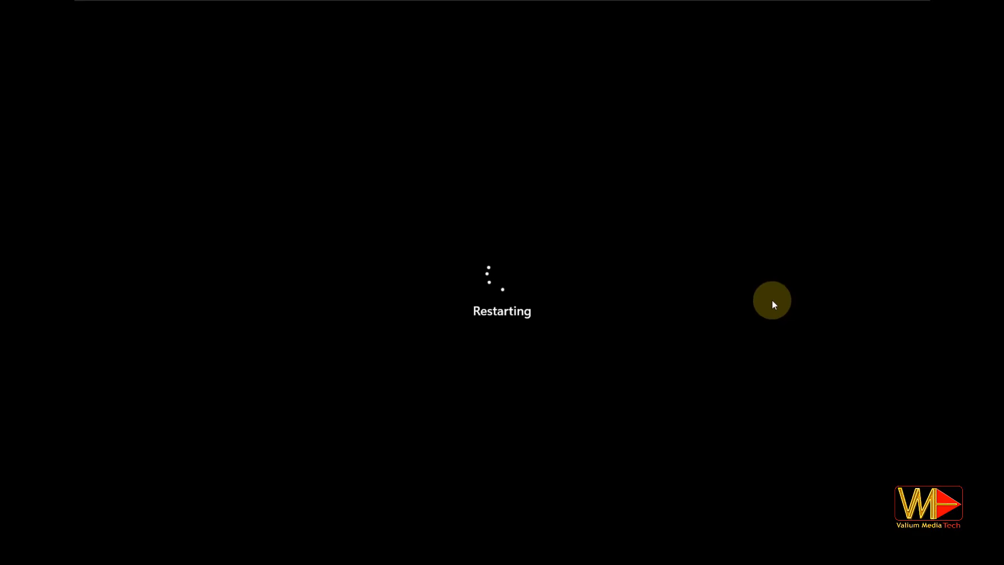